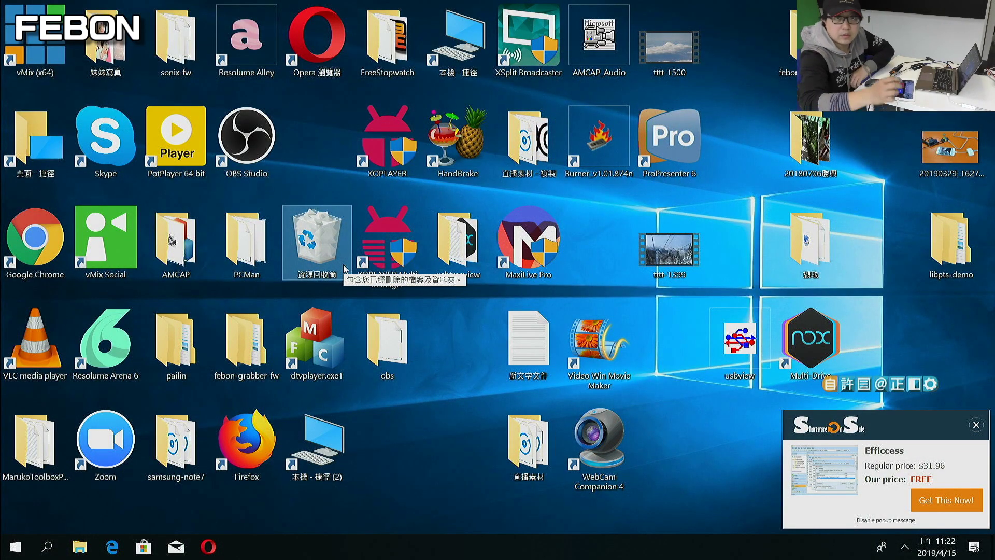
Launch OBS Studio and check the virtual camera options, leaving them as they are.
double_click(264, 126)
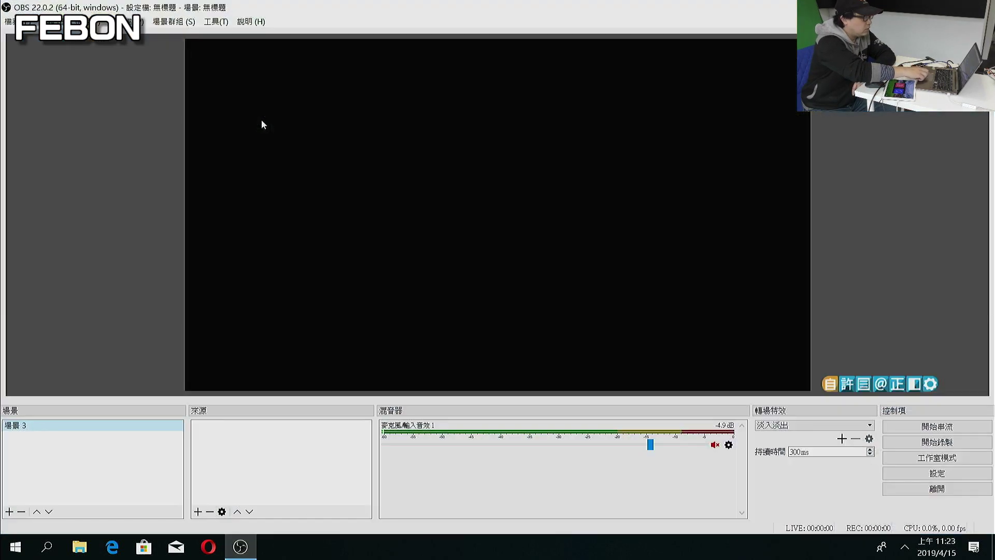
click(215, 21)
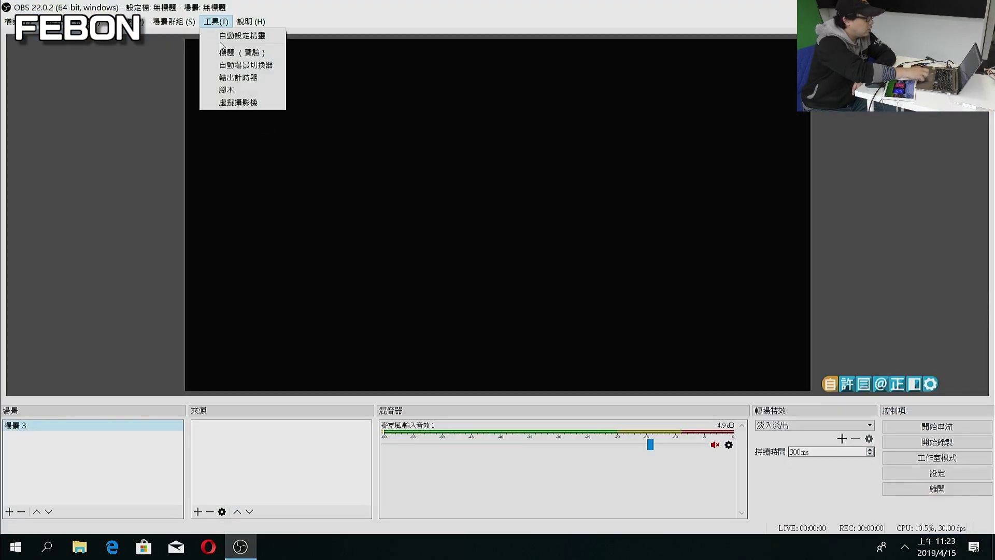
click(235, 102)
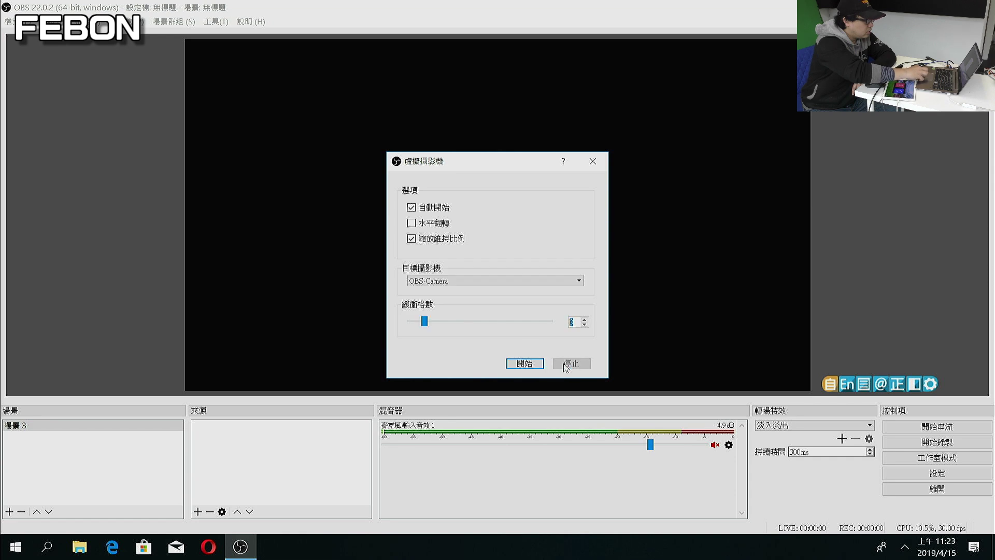
click(277, 179)
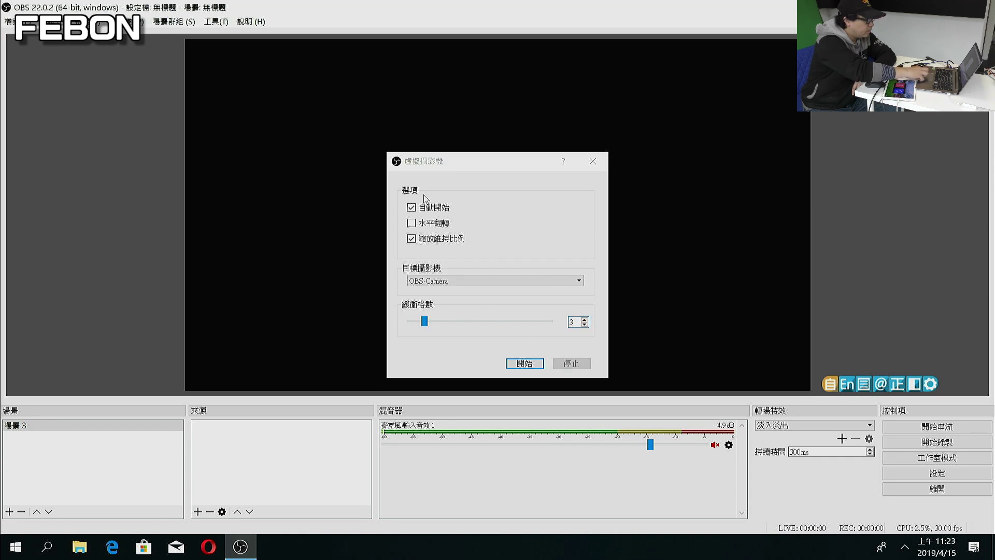
click(592, 161)
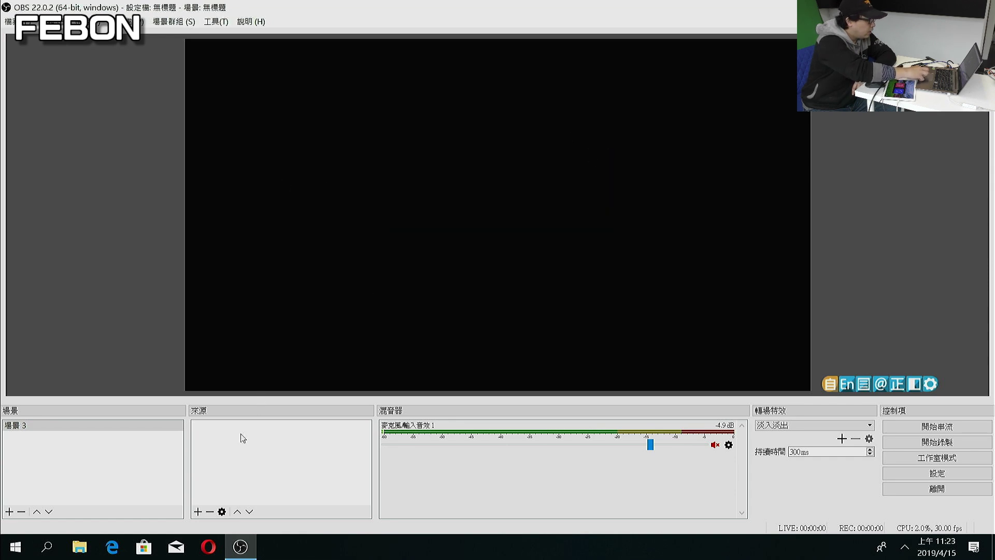
Add a video capture device source named sport-cam that uses the HDMI Video device.
click(199, 511)
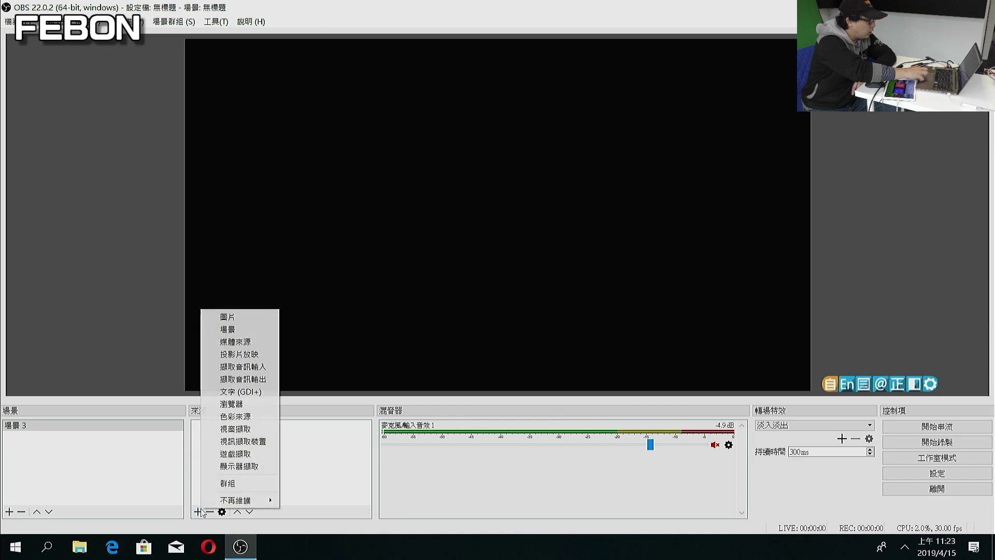
click(266, 444)
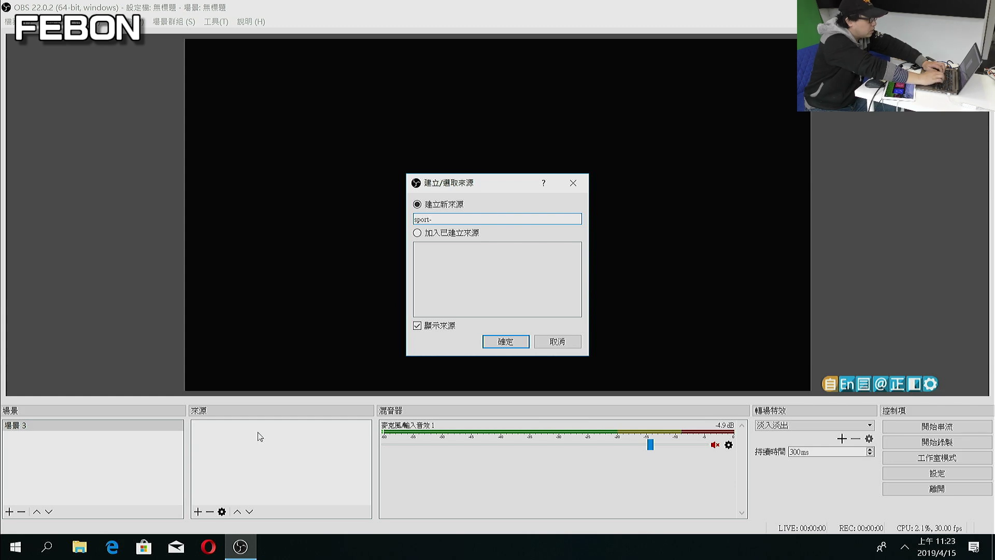
key(Return)
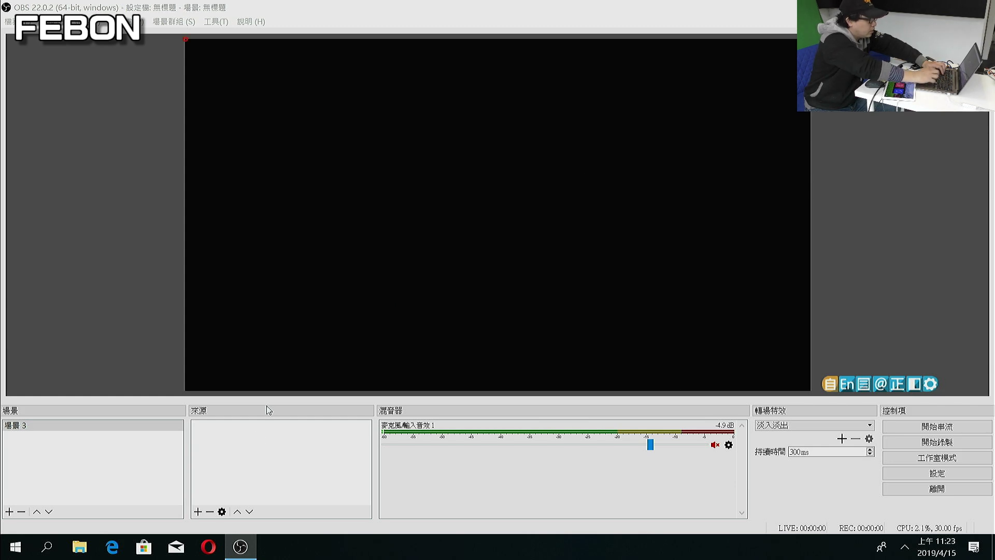
click(429, 223)
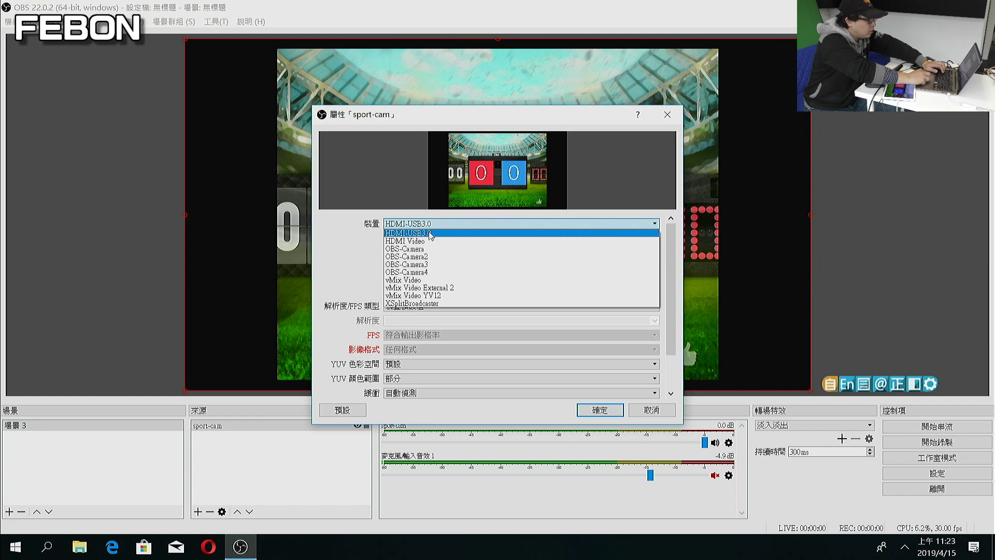
click(429, 241)
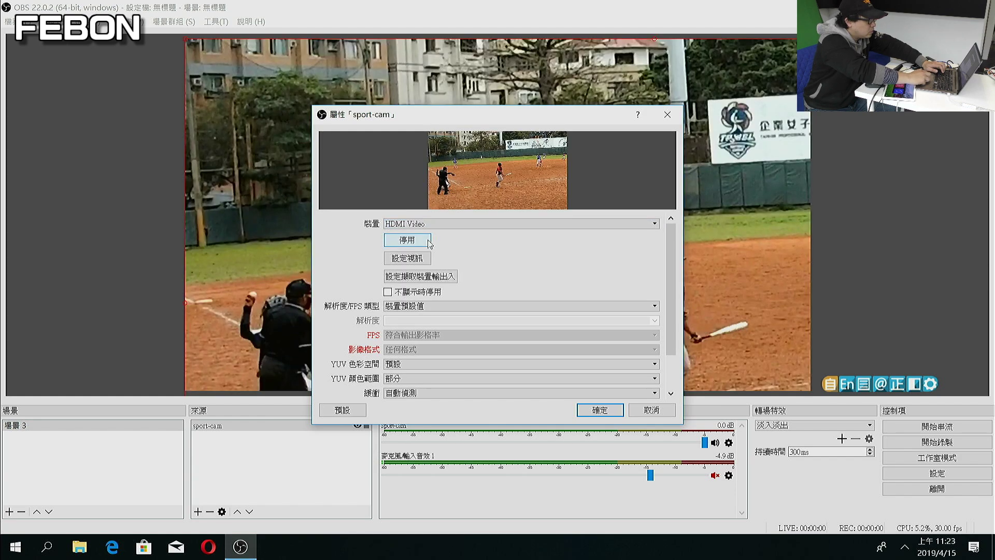
click(602, 410)
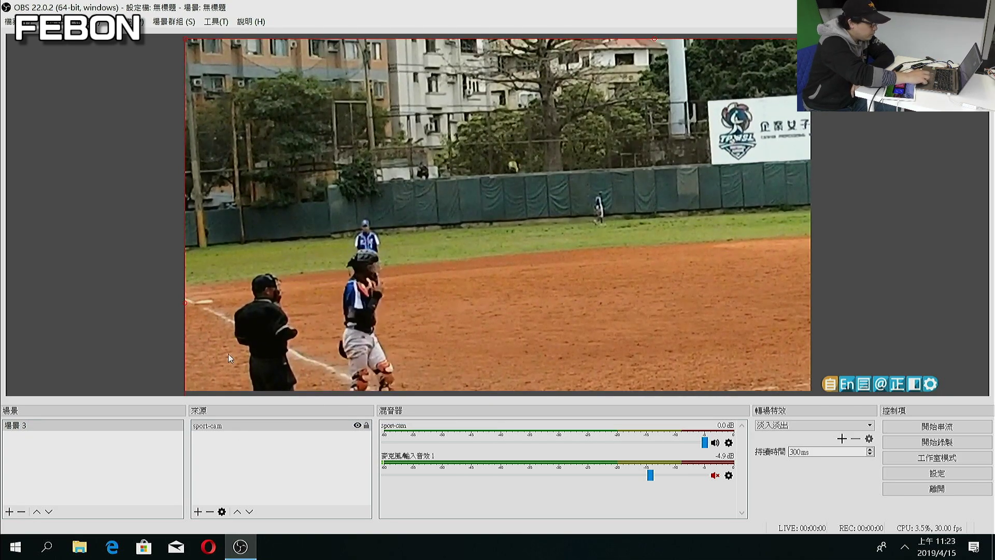
Add an audio input capture source named sport-audio that uses the 麥克風 (HDMI Audio) device.
click(197, 511)
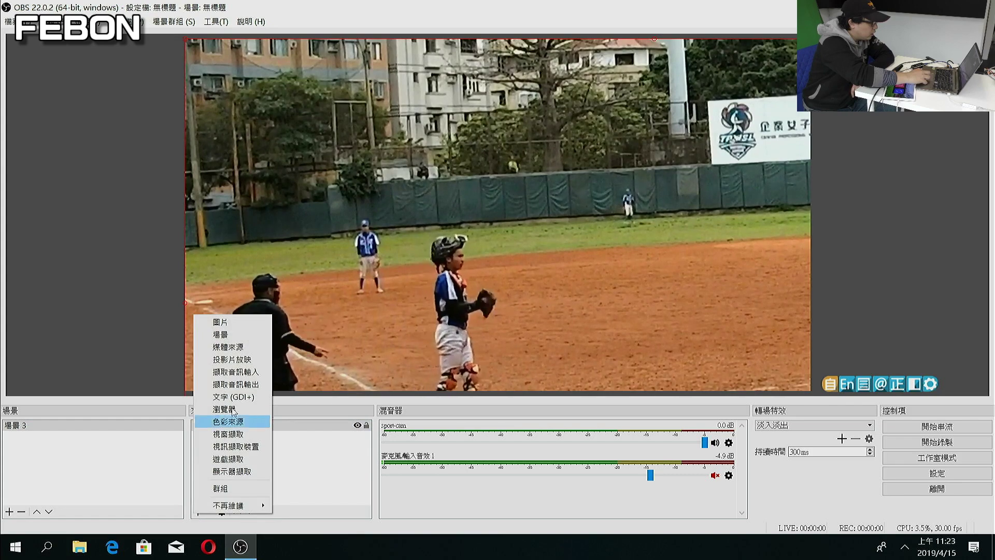
click(236, 371)
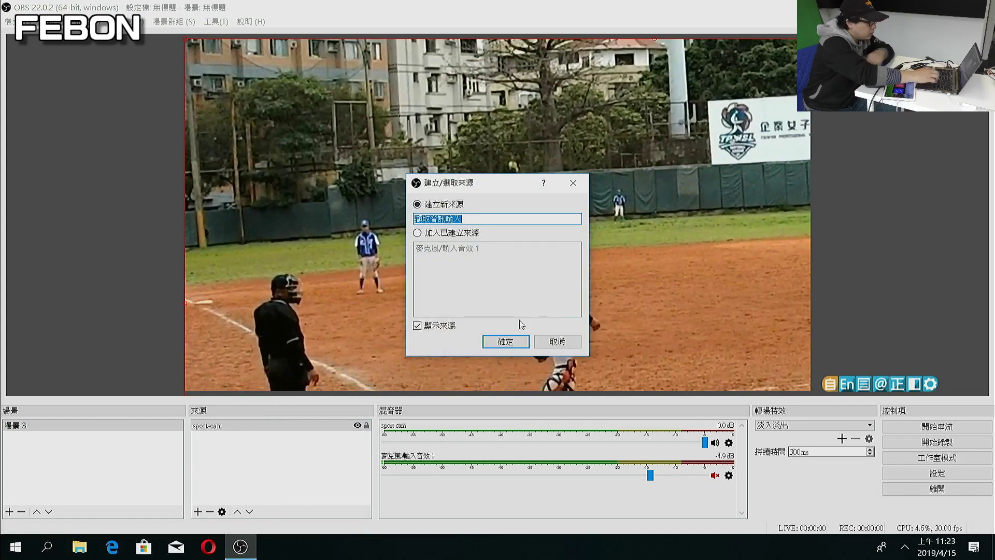
text(spor)
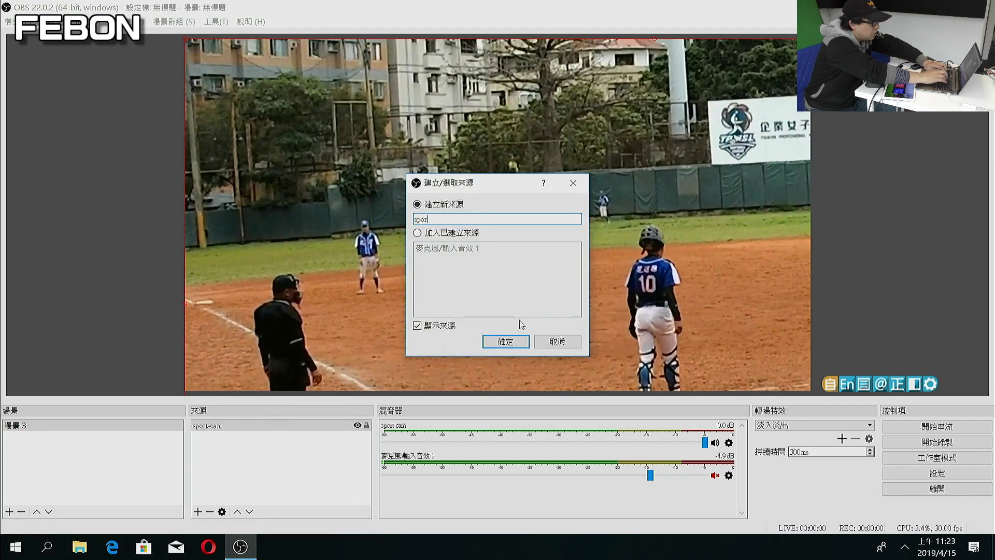
text(t-audio)
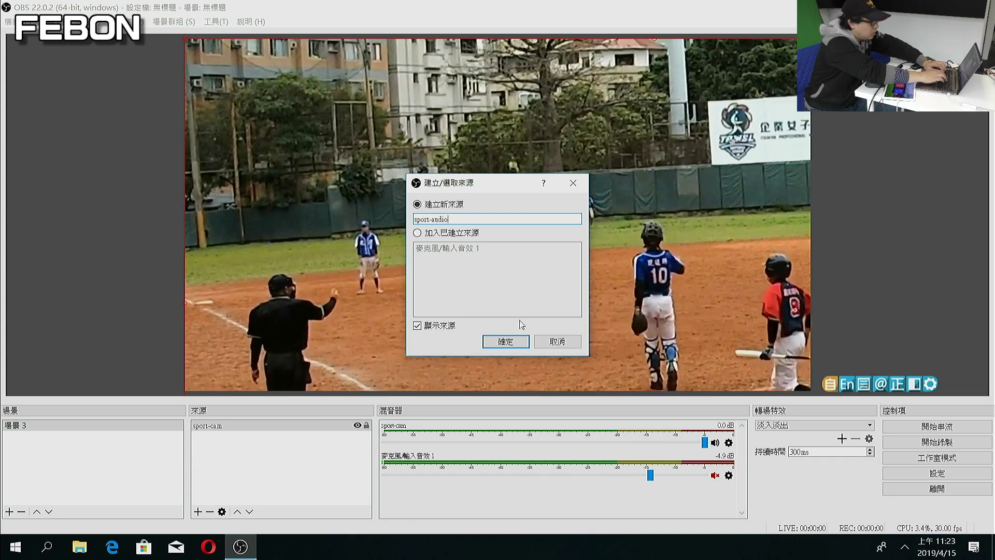
key(Return)
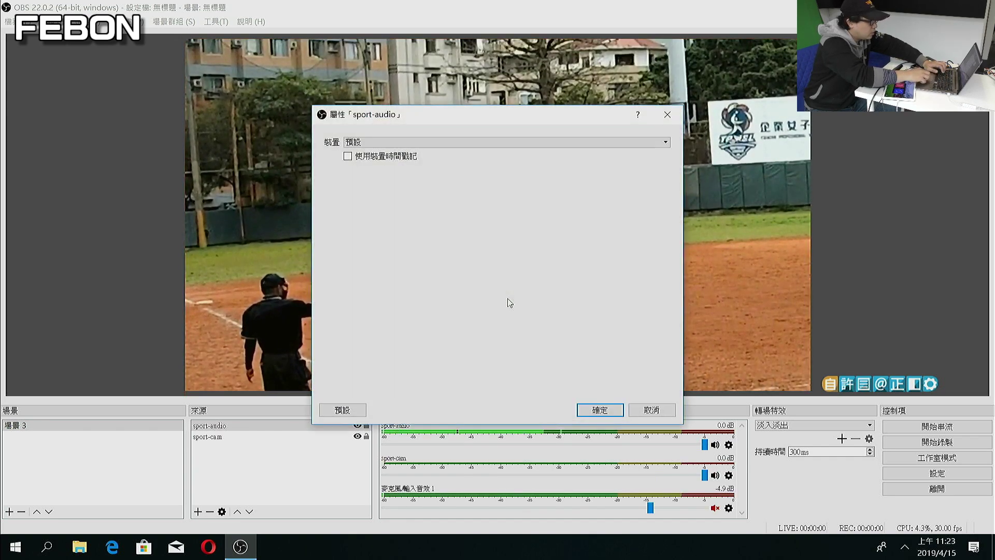
click(452, 143)
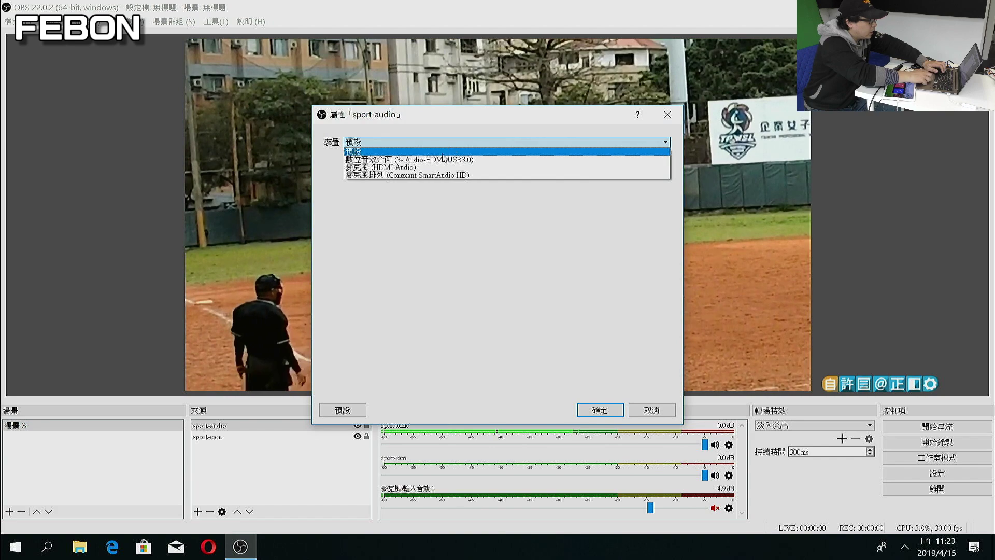
click(434, 160)
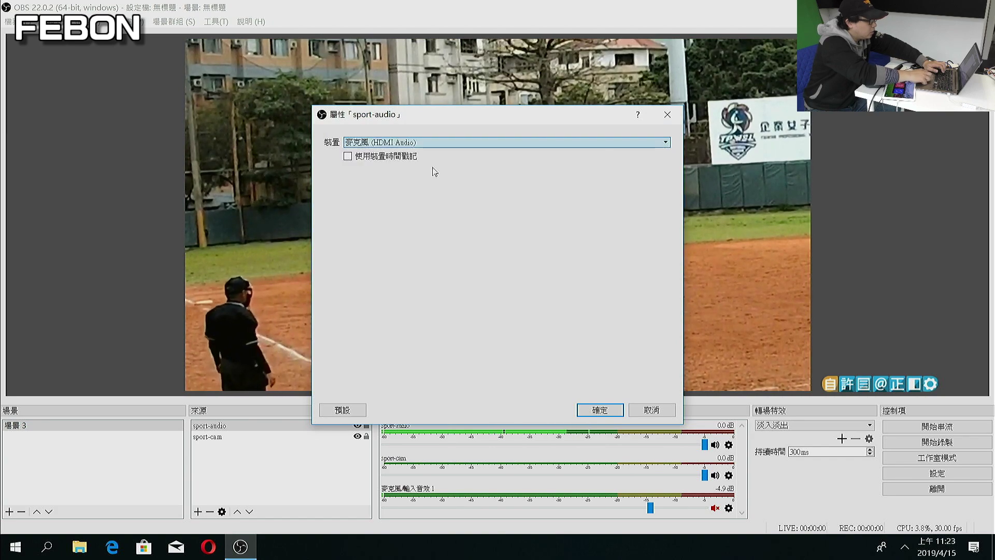
click(601, 410)
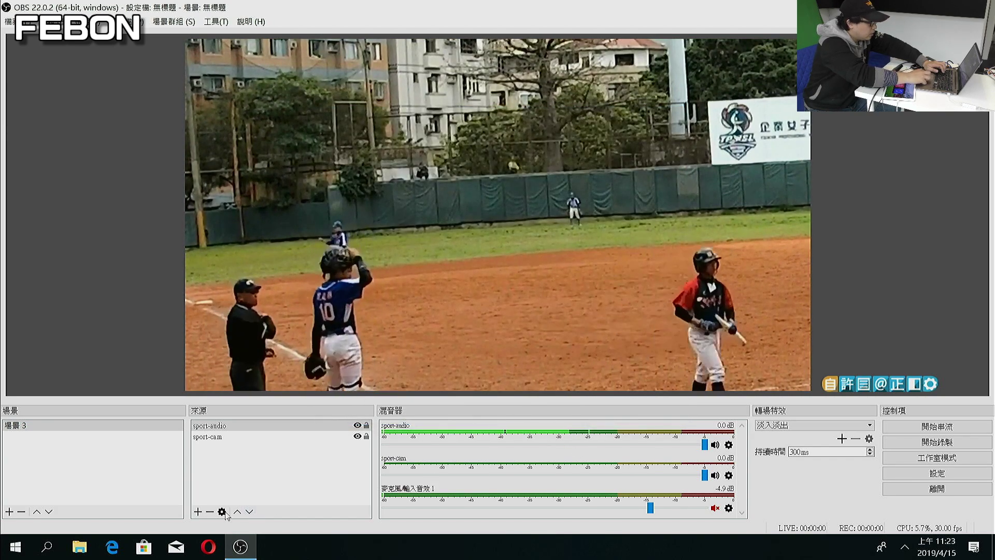
Scale down the oversized sport-cam video and align it with the canvas's upper-left corner so it fills the canvas.
click(198, 512)
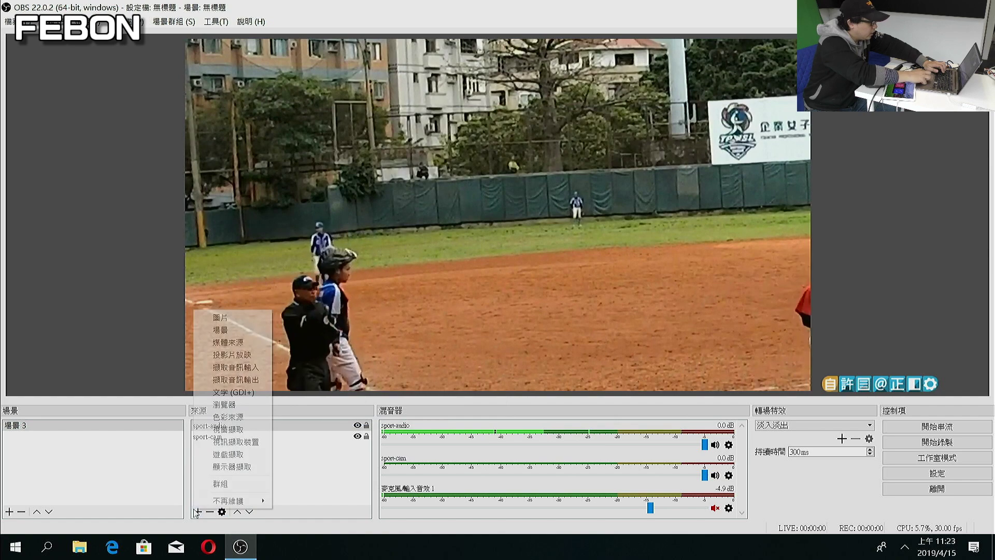
click(305, 451)
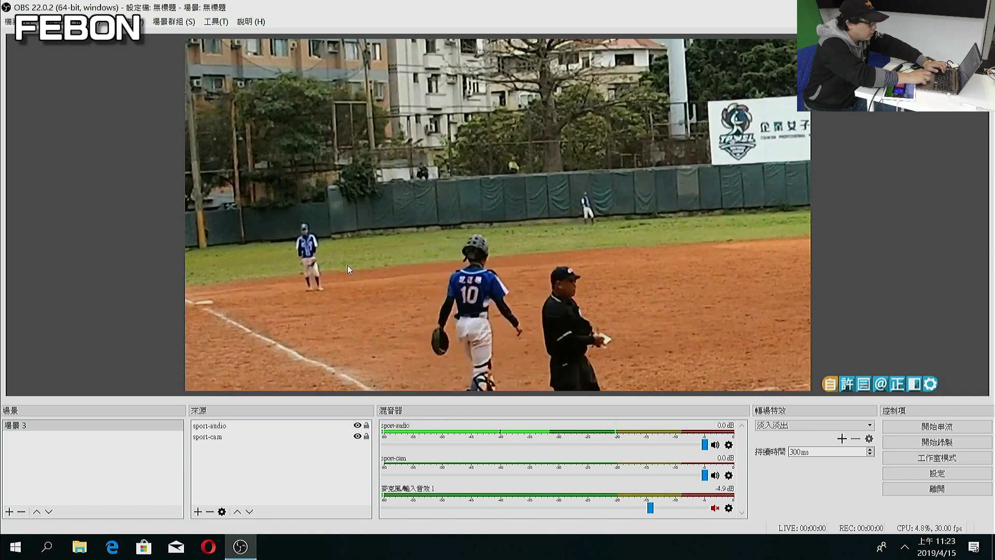
click(354, 288)
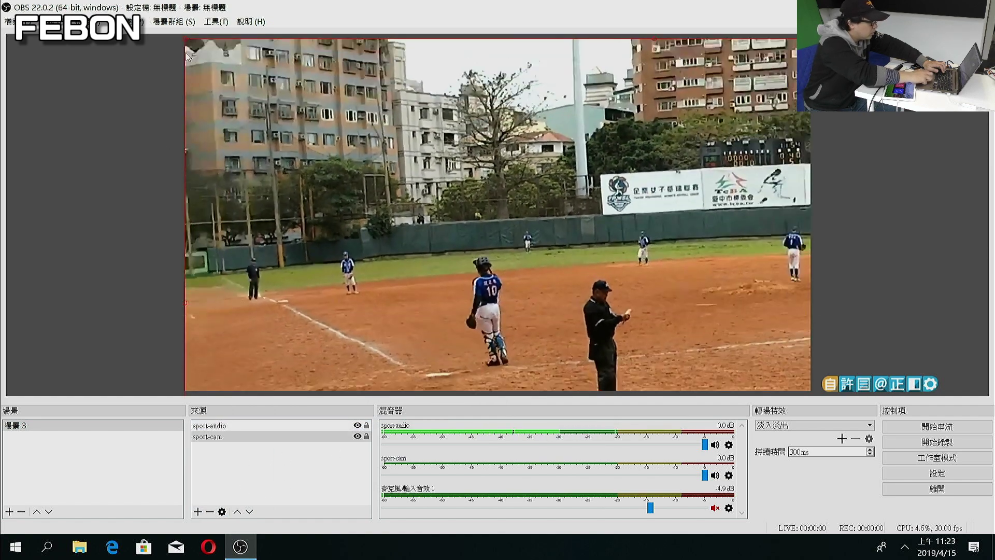
click(184, 37)
right_click(334, 139)
key(Escape)
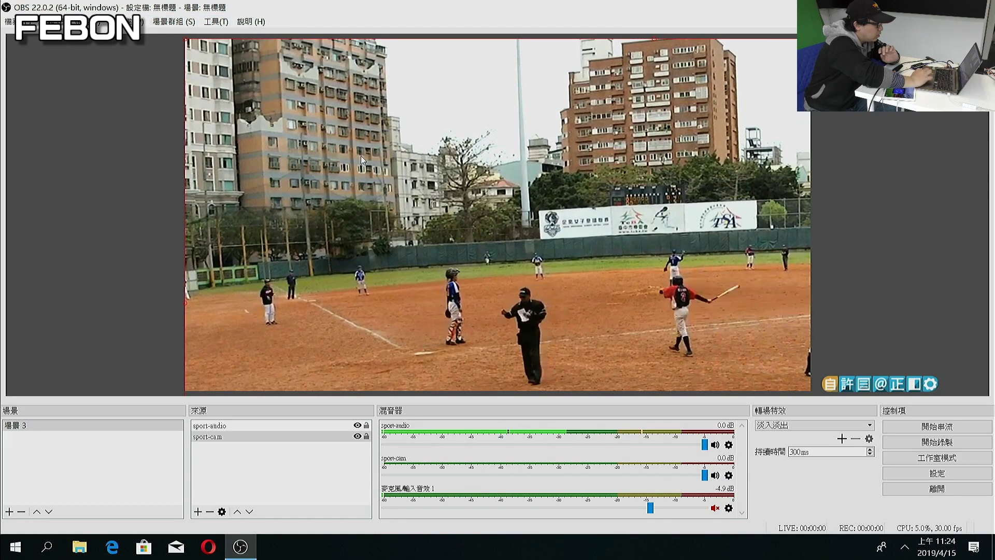
ctrl+click(331, 149)
click(343, 155)
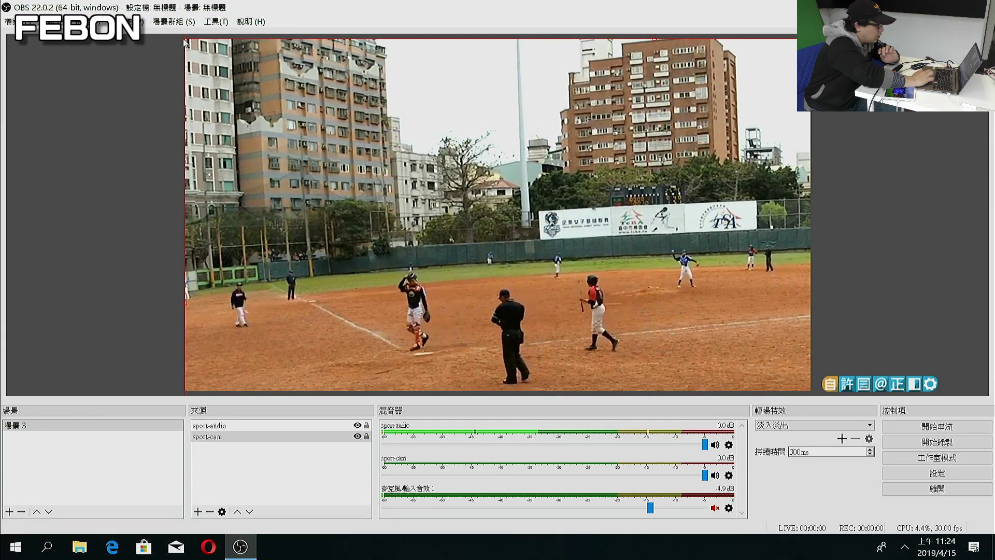
drag(184, 41, 494, 243)
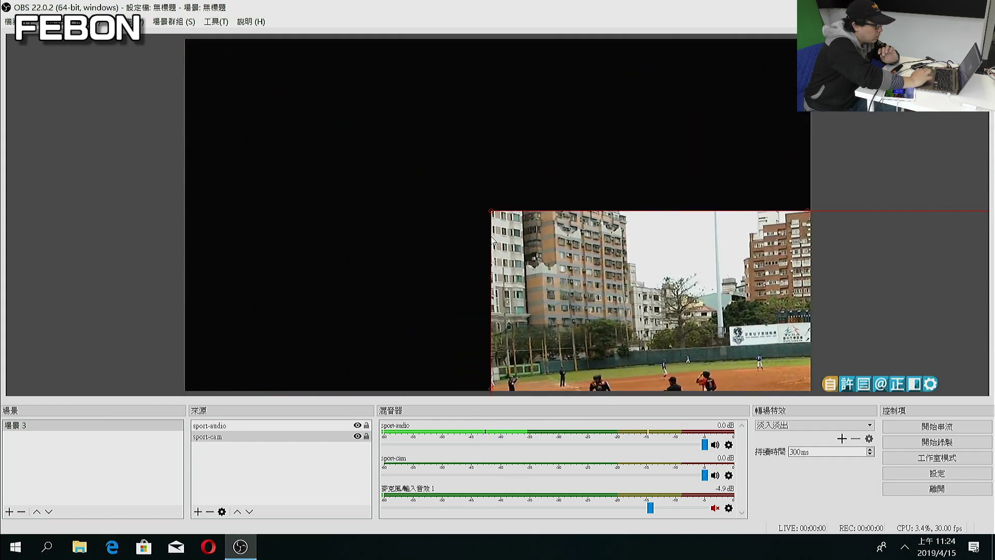
click(318, 131)
drag(602, 242, 299, 73)
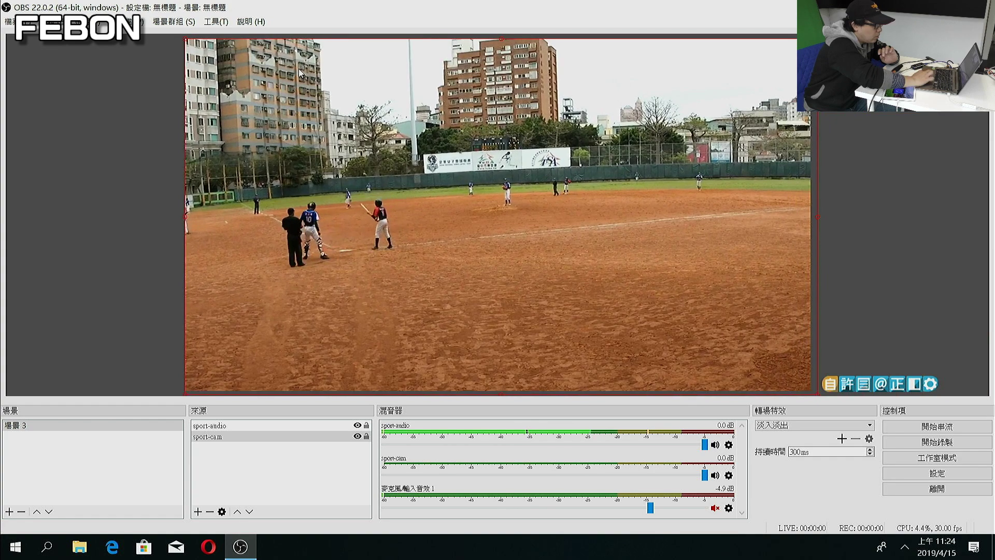
Add a second video capture device source named socre that uses the HDMI-USB3.0 device.
click(199, 512)
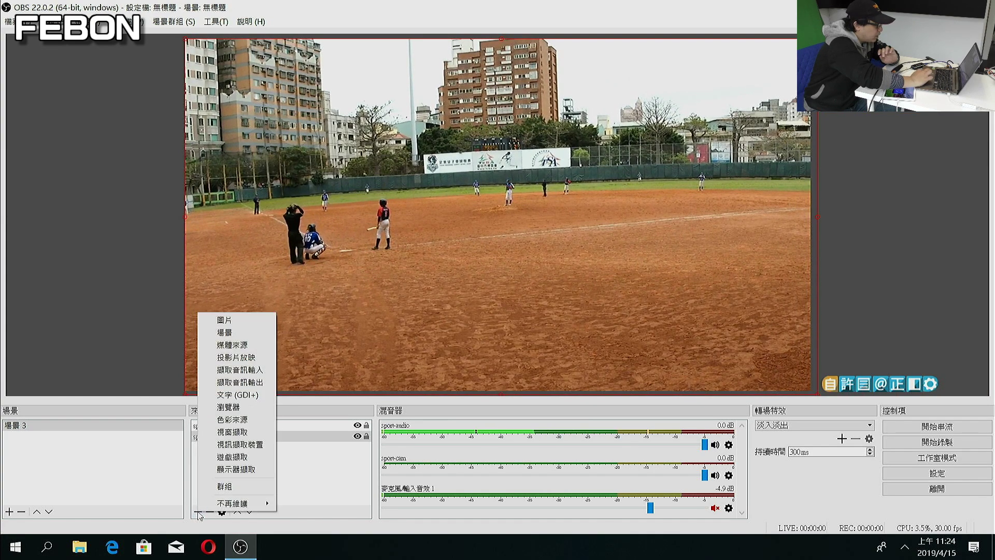
click(241, 444)
text(ㄙ)
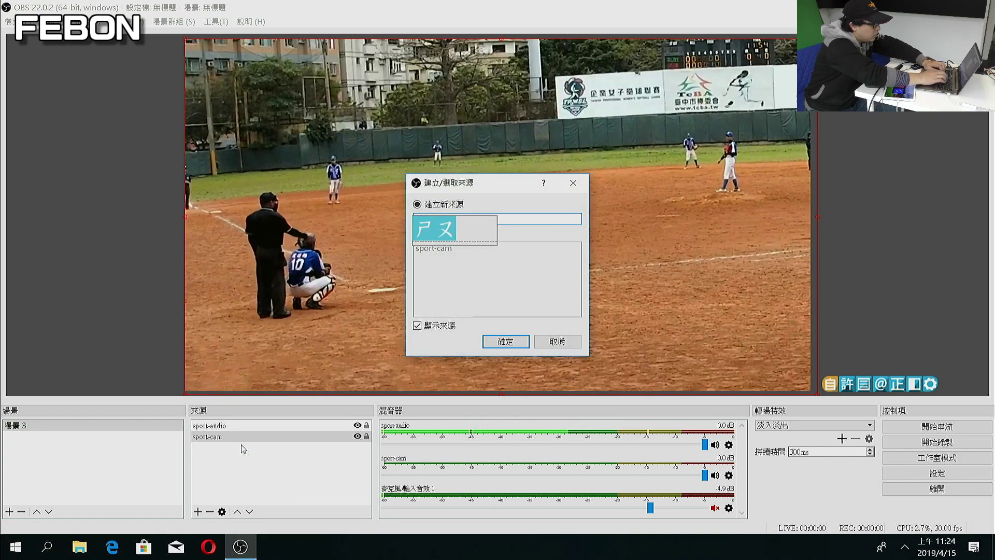
key(BackSpace)
key(BackSpace)
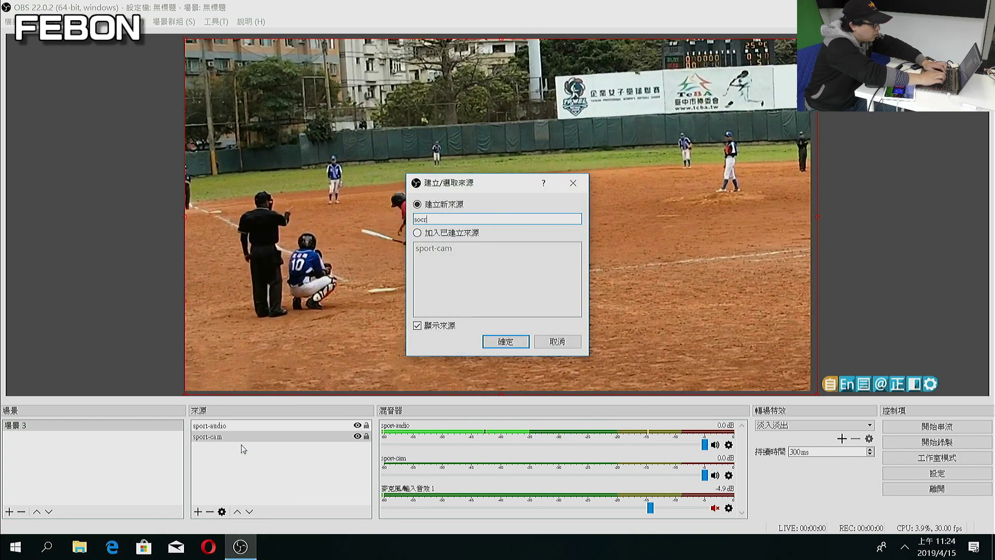
key(Return)
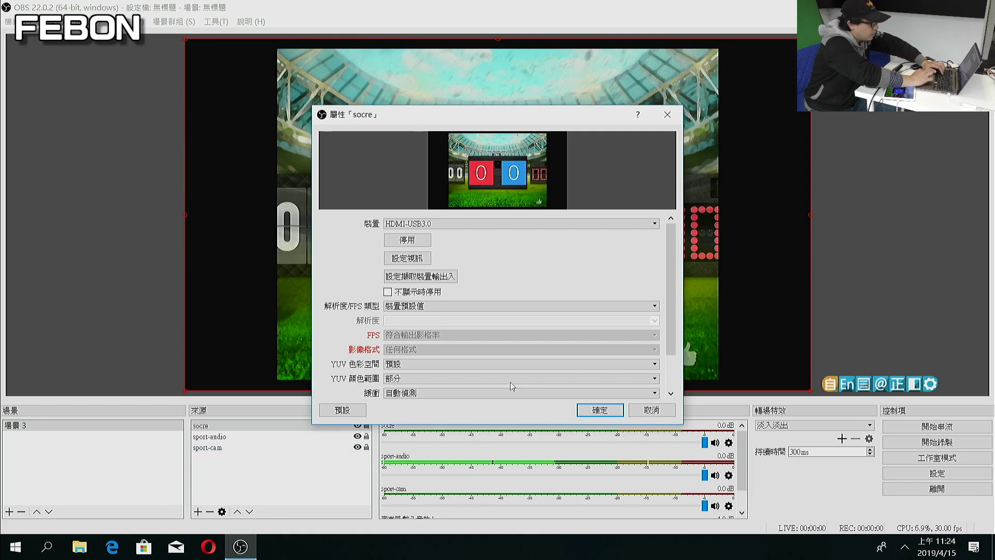
click(606, 413)
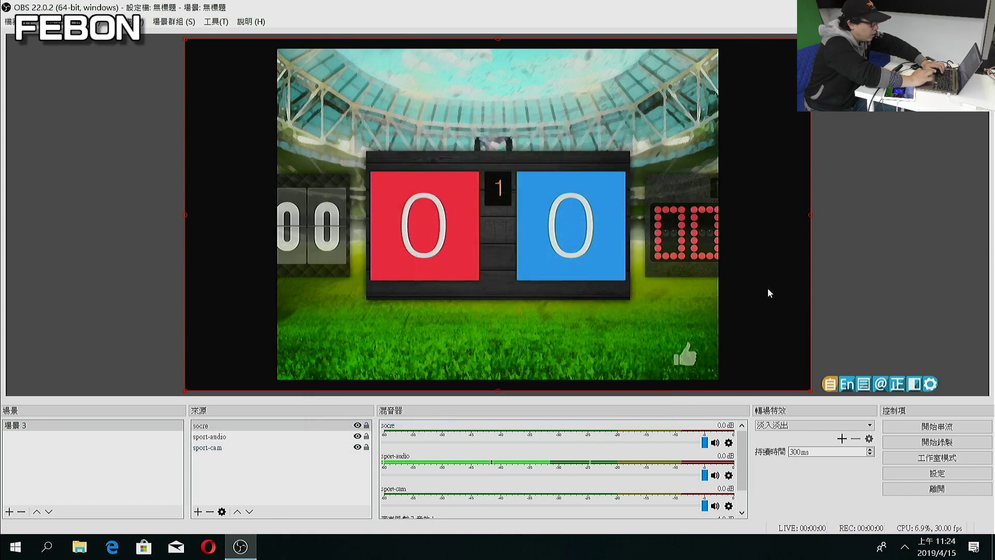
Shrink the scoreboard video to under a third of the canvas width and place it at the top centre of the game video.
drag(806, 390, 341, 116)
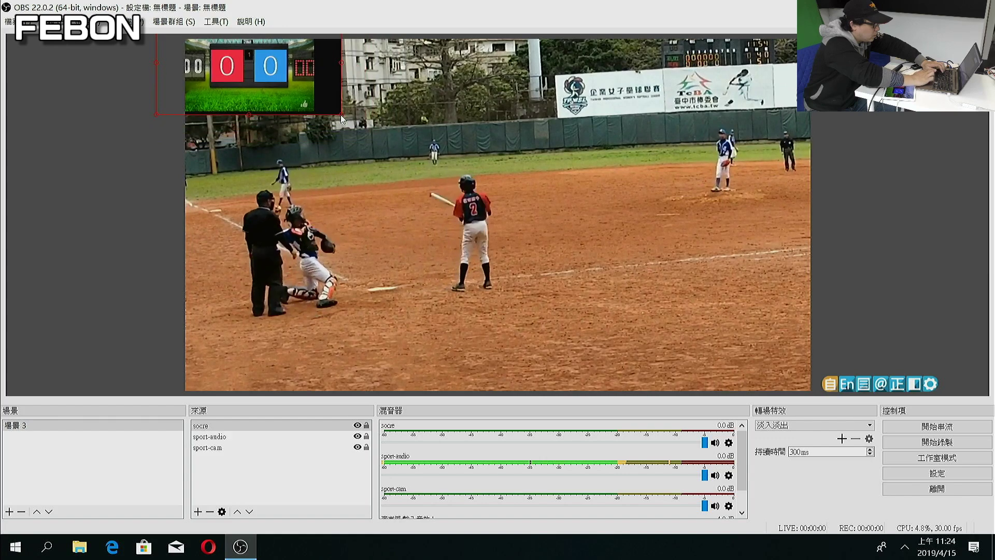
drag(267, 64, 505, 89)
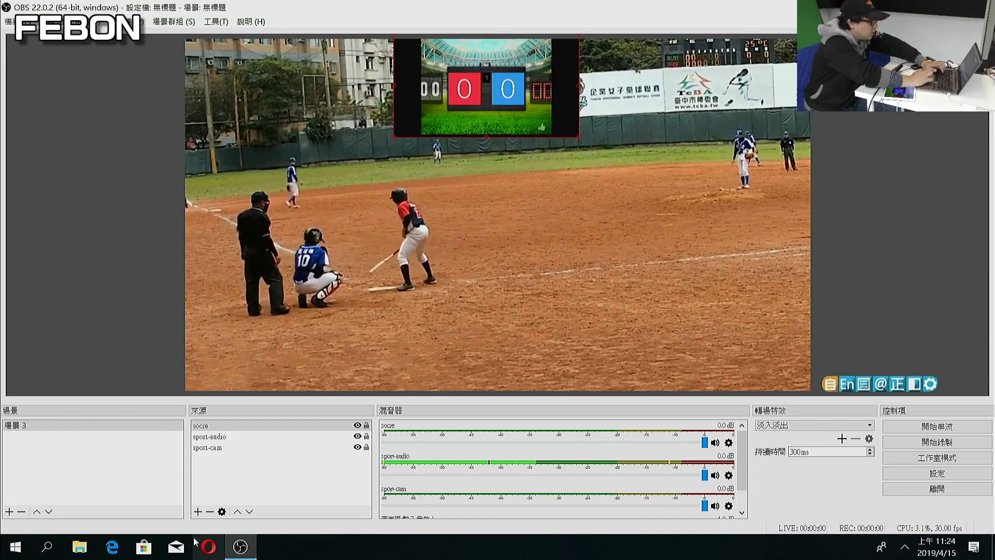
Add an audio input capture source named speacker-audio that uses the 麥克風排列 (Conexant SmartAudio HD) device.
click(197, 511)
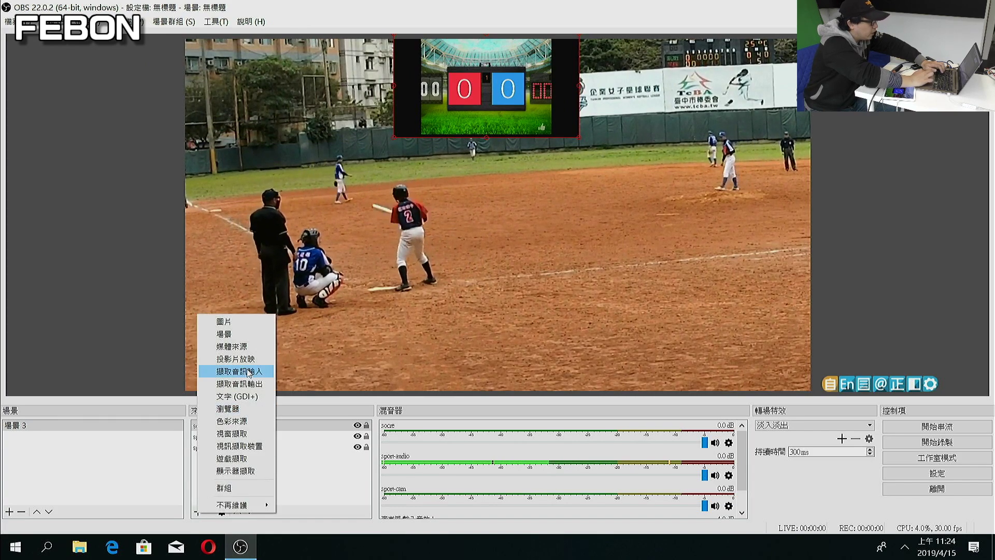
click(246, 369)
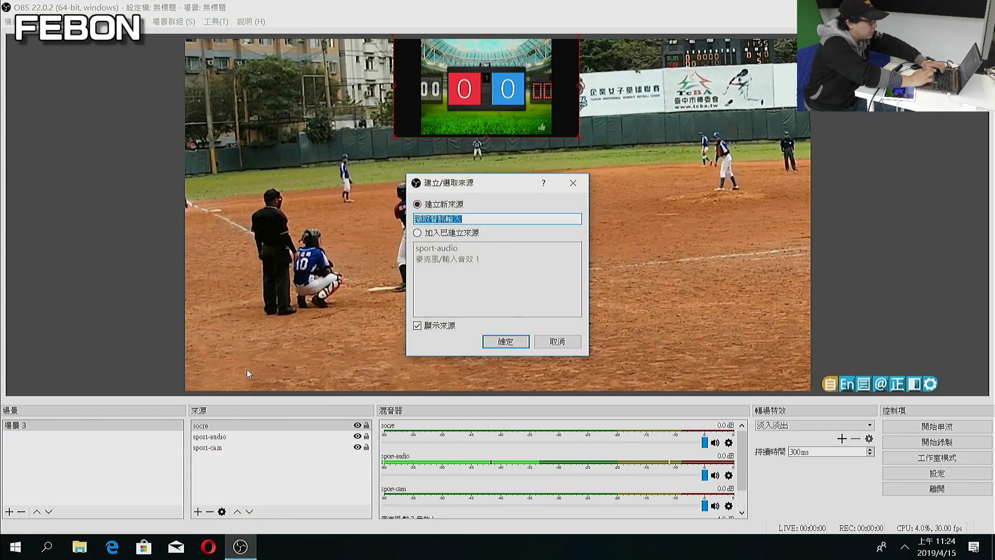
text(speacker-audio)
click(506, 340)
click(530, 140)
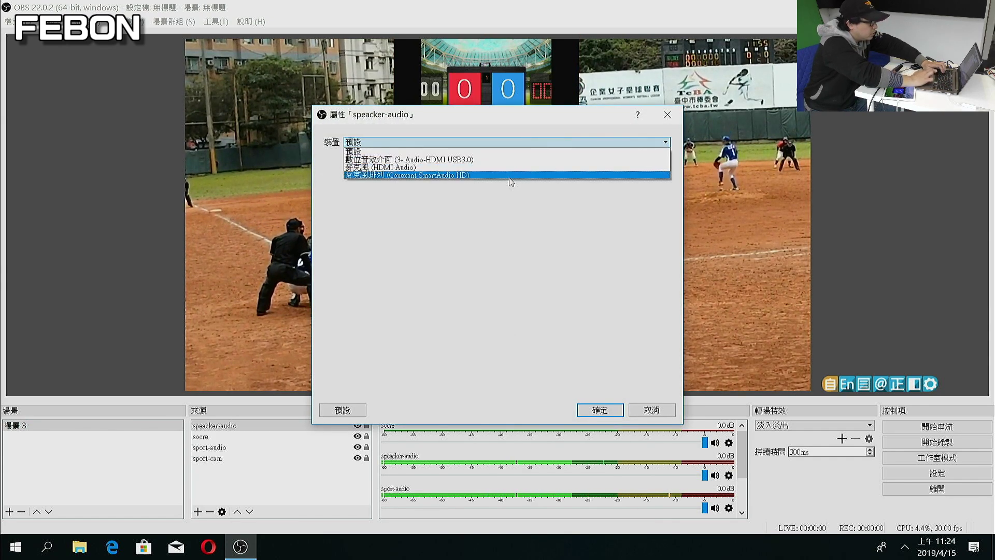
click(508, 176)
click(600, 410)
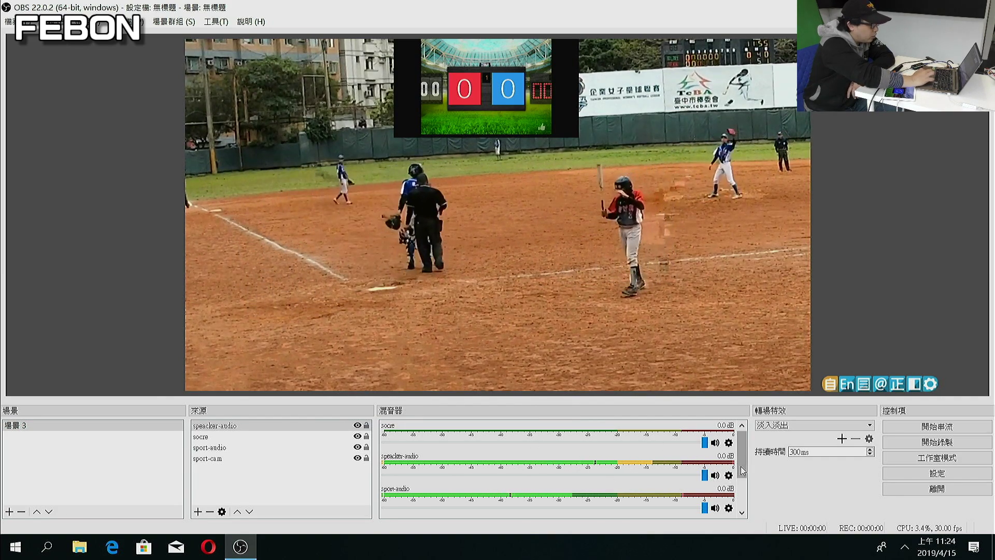
Mute the socre and sport-cam sources in the audio mixer.
click(714, 442)
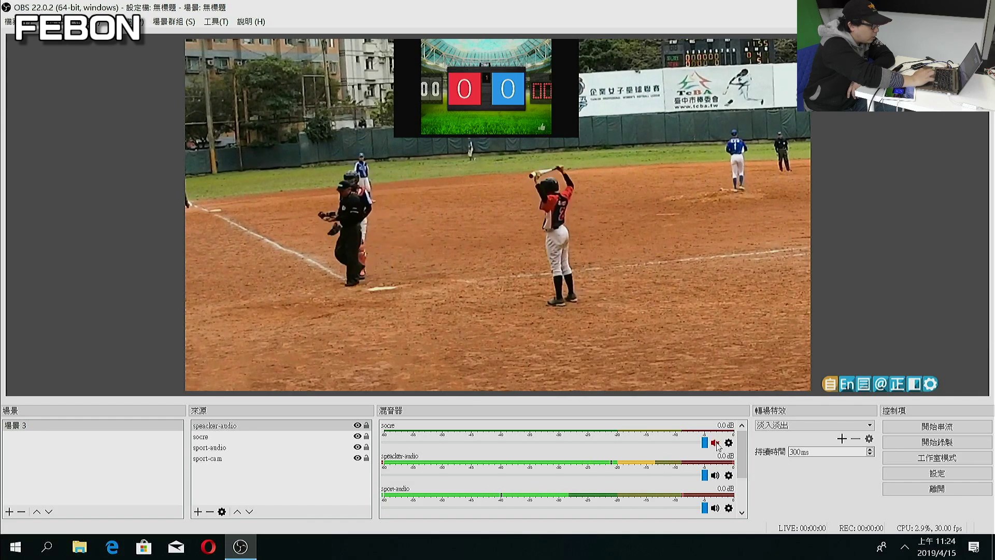
drag(741, 466, 740, 496)
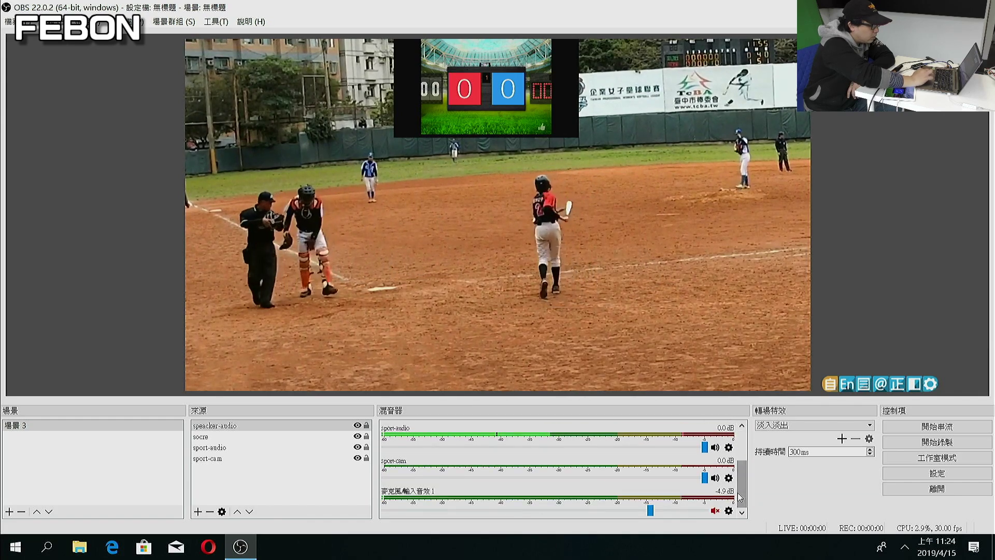
click(715, 477)
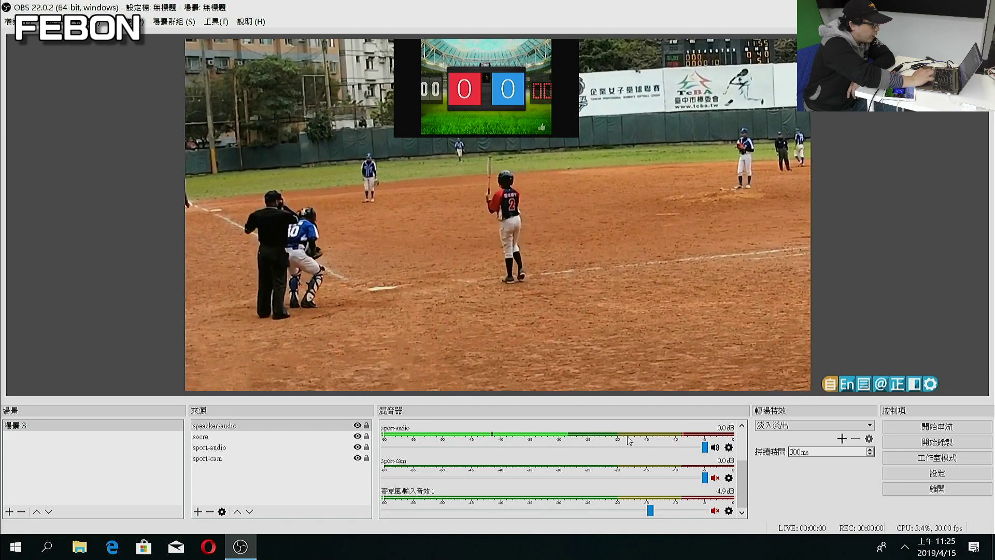
click(729, 447)
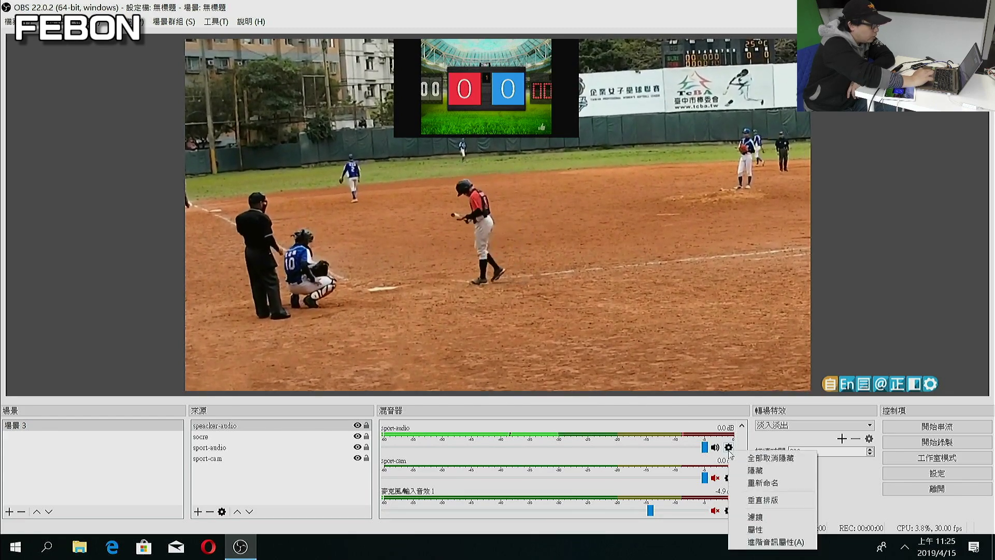
click(770, 541)
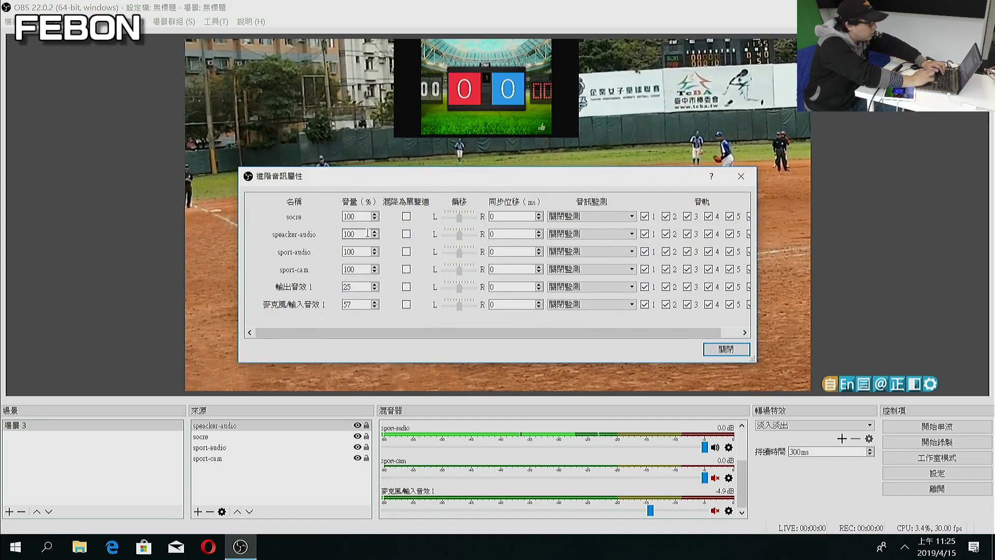
click(724, 348)
In the advanced audio properties, set the sync offset of speacker-audio and sport-audio to 250 ms and the sport-audio volume to 70%.
scroll(747, 452, up, 3)
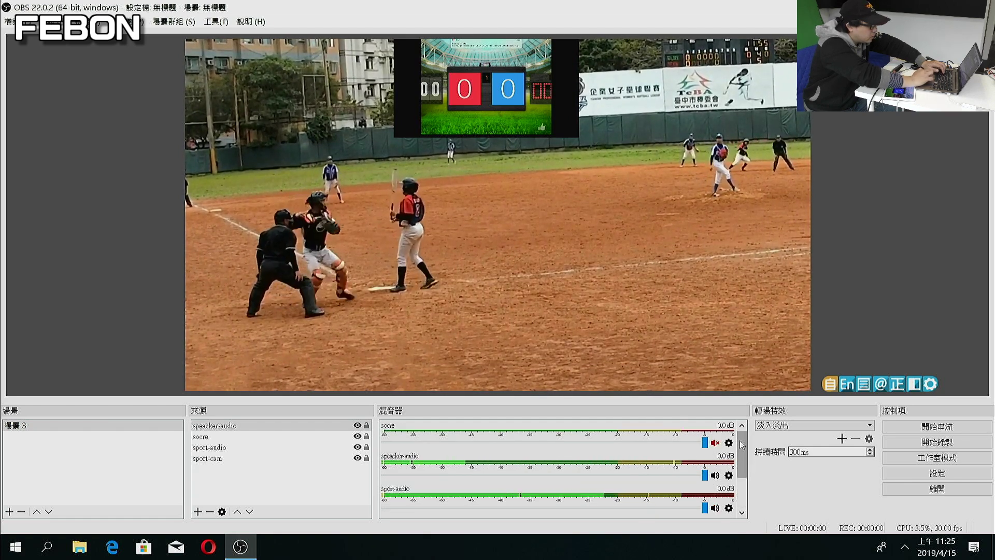
click(729, 475)
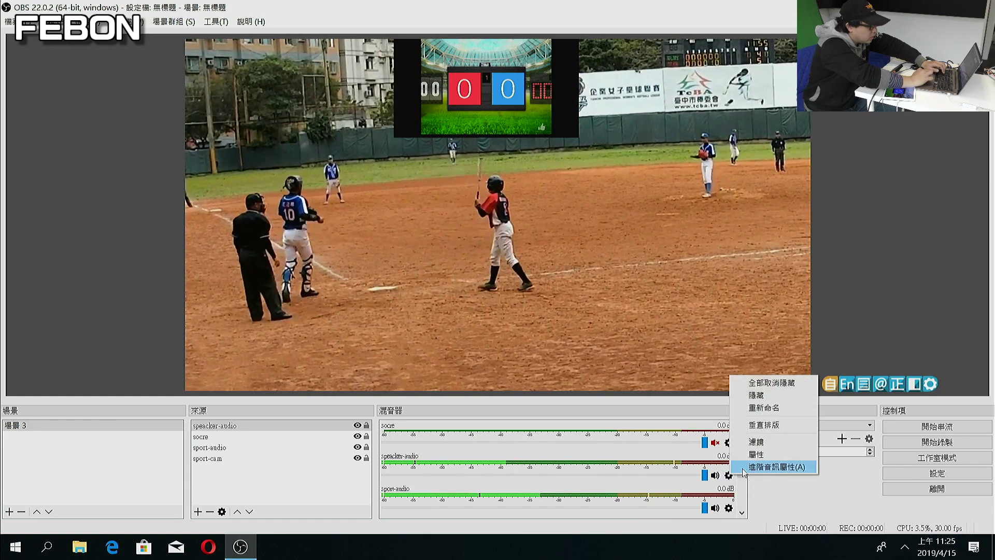
click(777, 464)
key(Tab)
text(250)
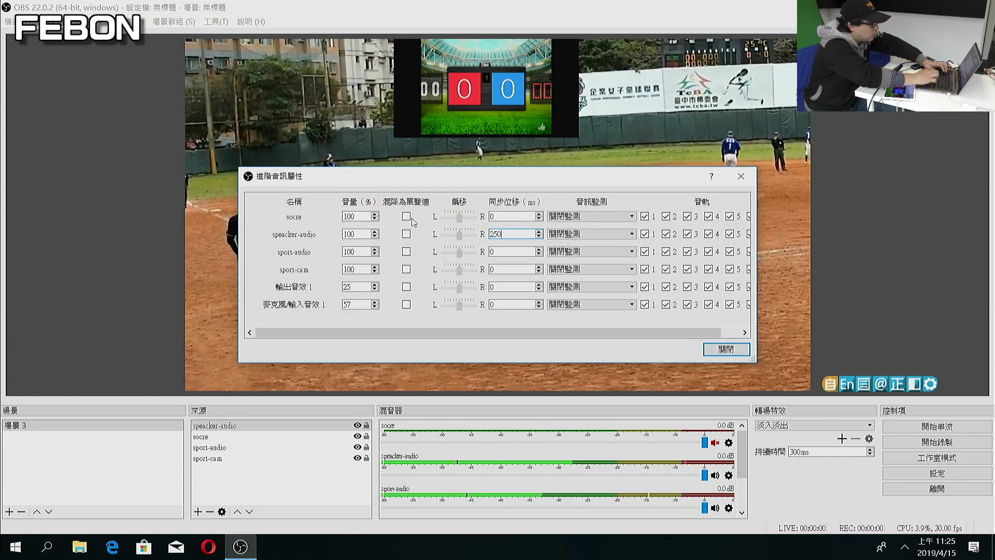
double_click(509, 251)
text(2)
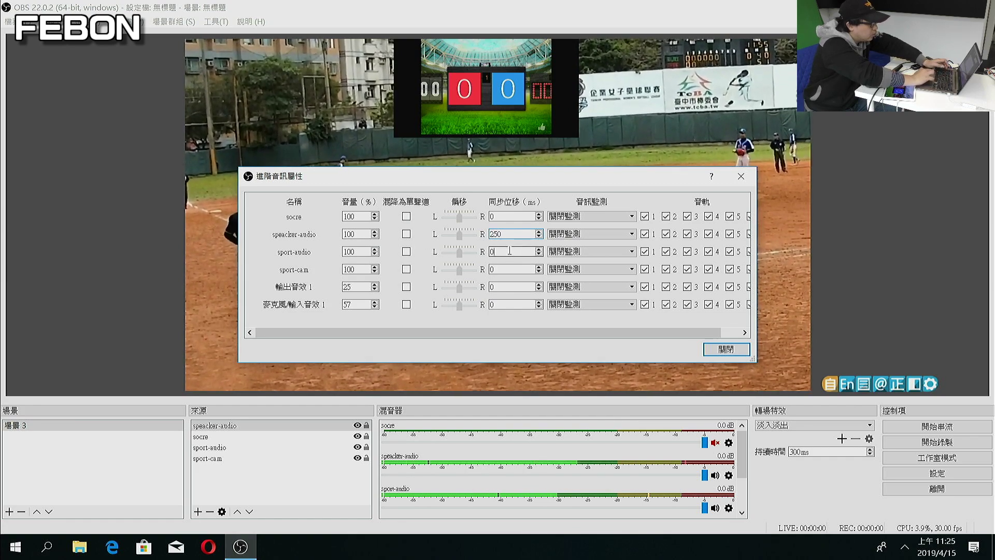
text(50)
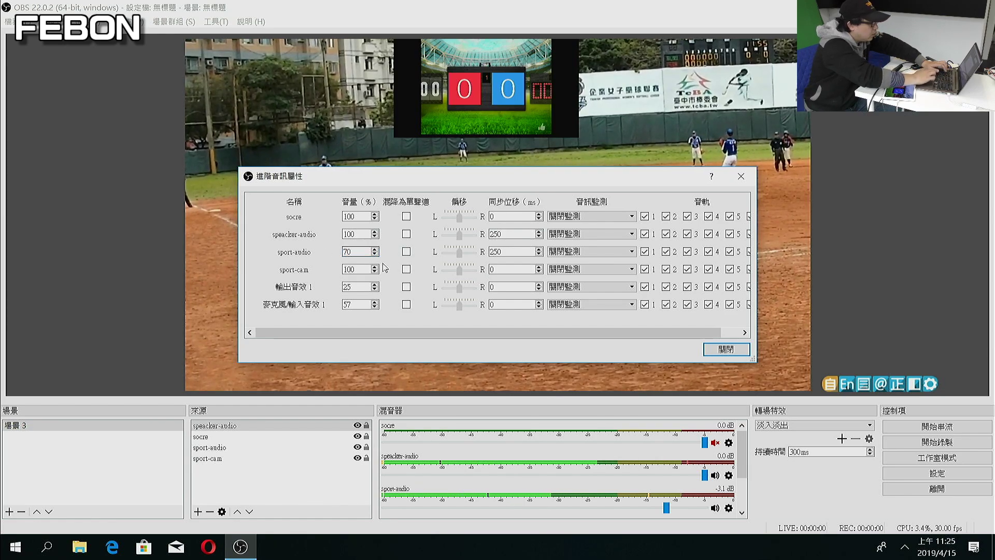
click(719, 348)
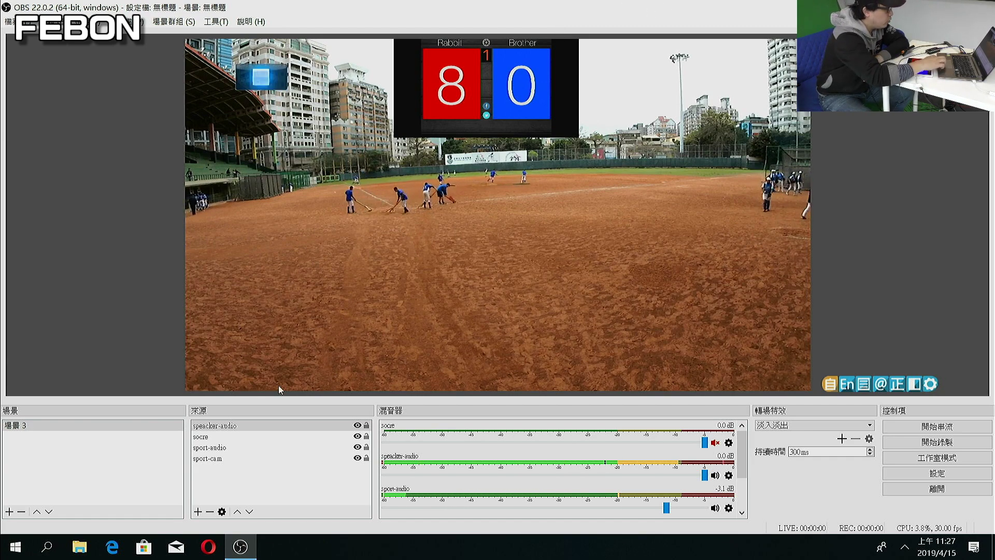
click(255, 437)
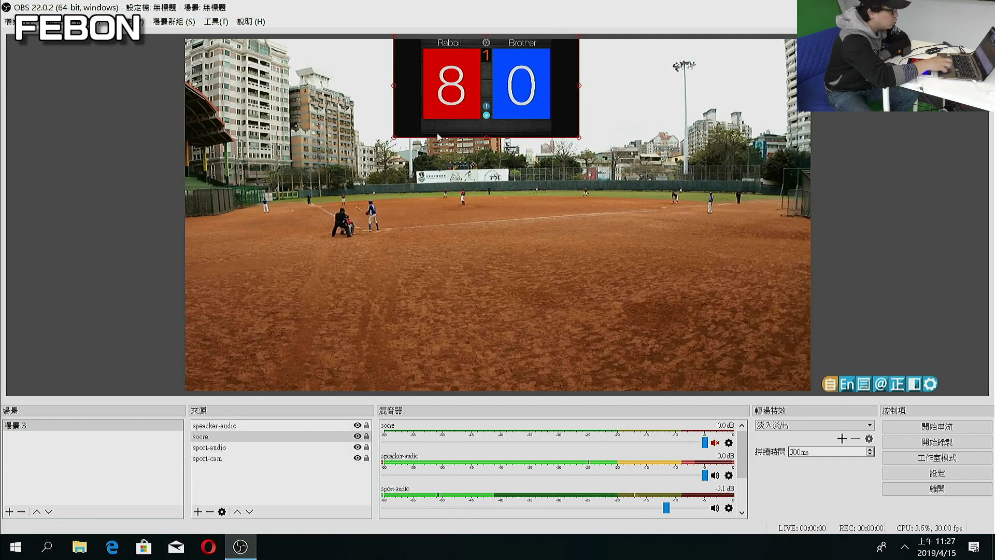
key(Down)
key(Down)
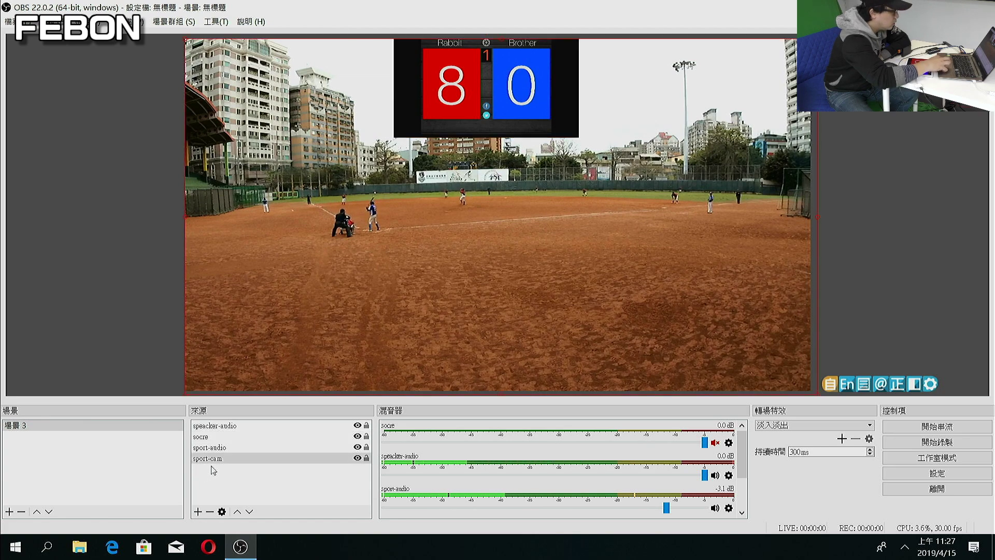
drag(217, 463, 221, 452)
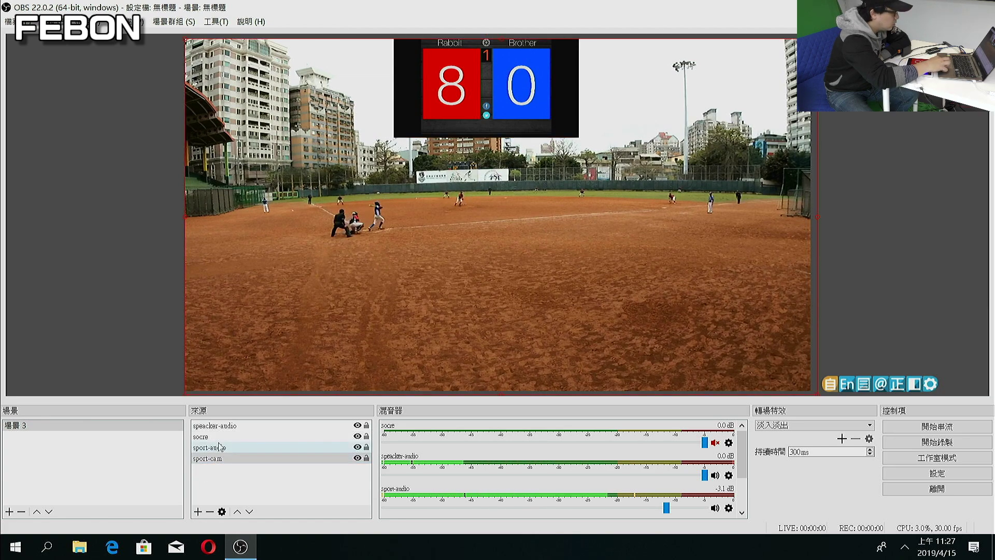
Add a 剪裁/填充 (Crop/Pad) effect filter with its default name to the socre source.
click(218, 437)
right_click(218, 439)
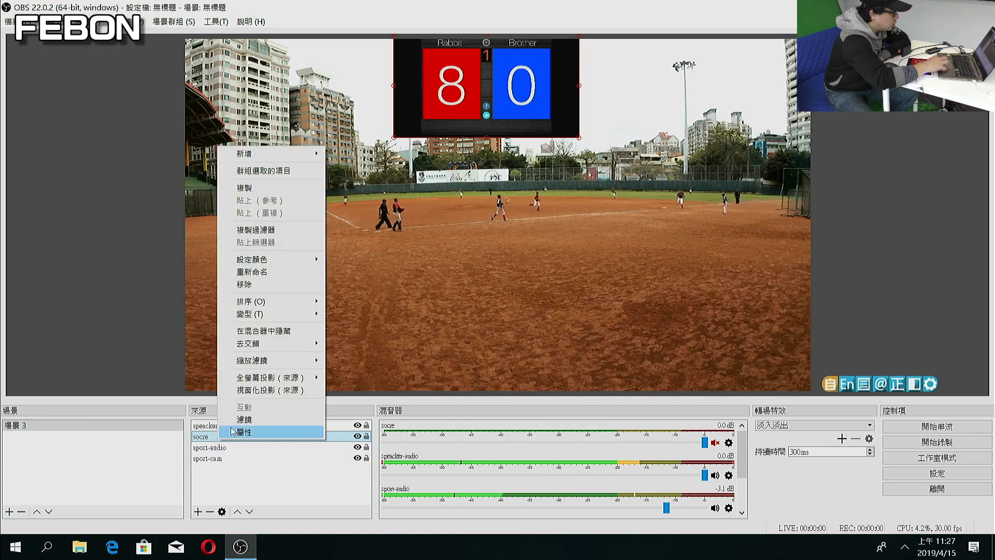
click(236, 419)
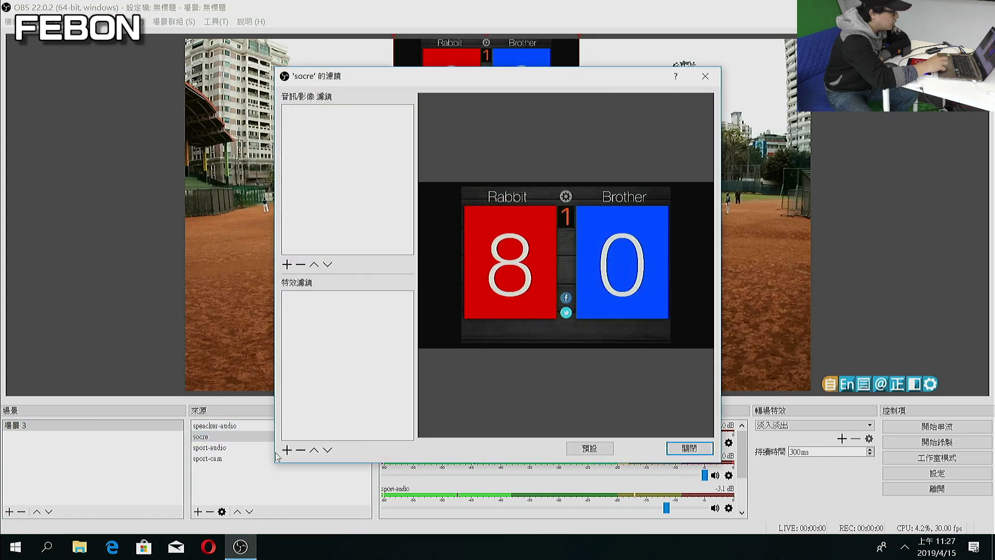
click(287, 450)
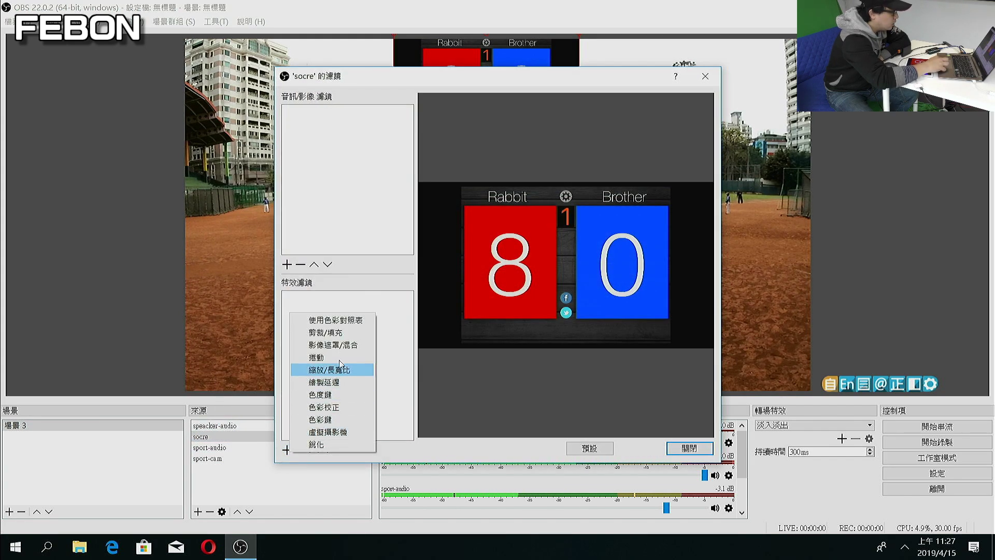
click(332, 333)
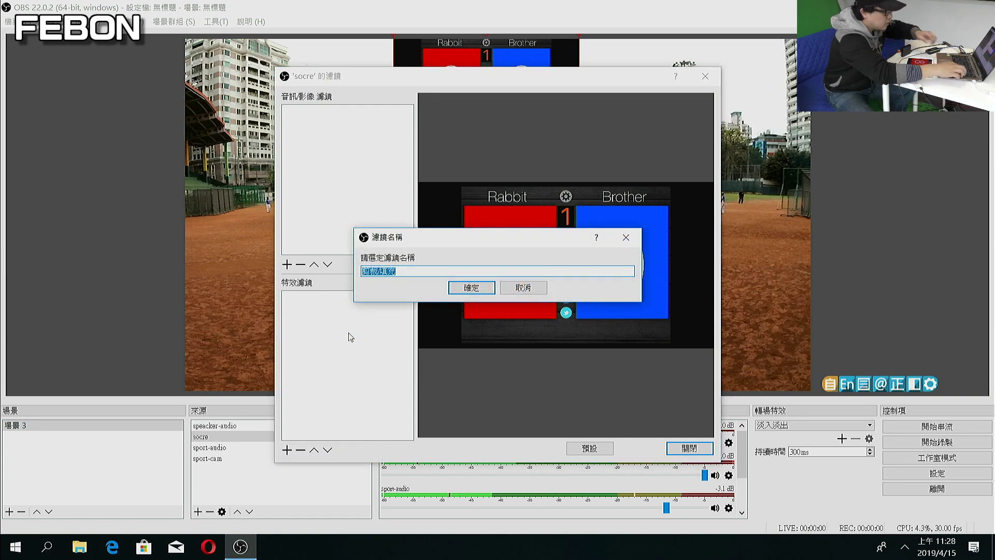
key(Return)
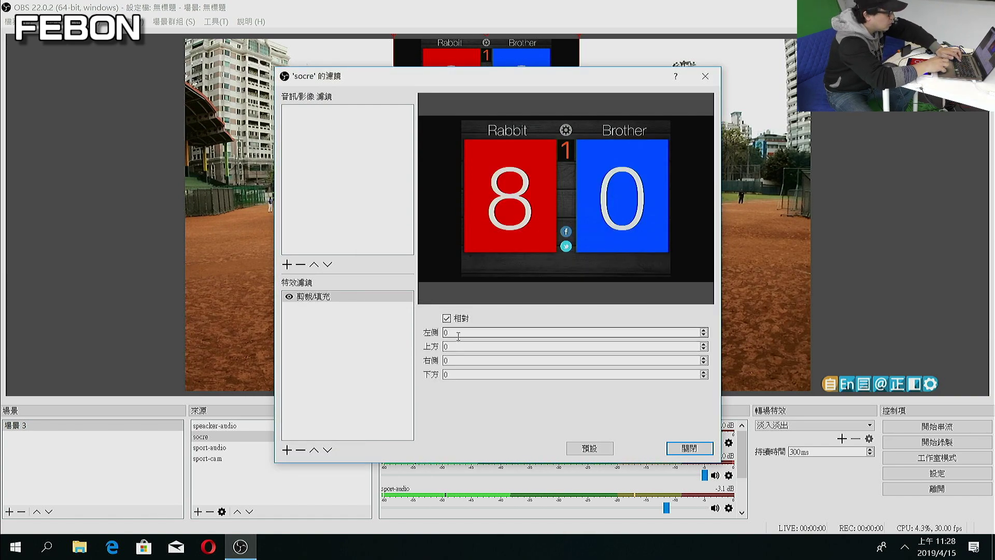
Set the scoreboard filter's left, right and bottom crop values to 200 each.
text(150)
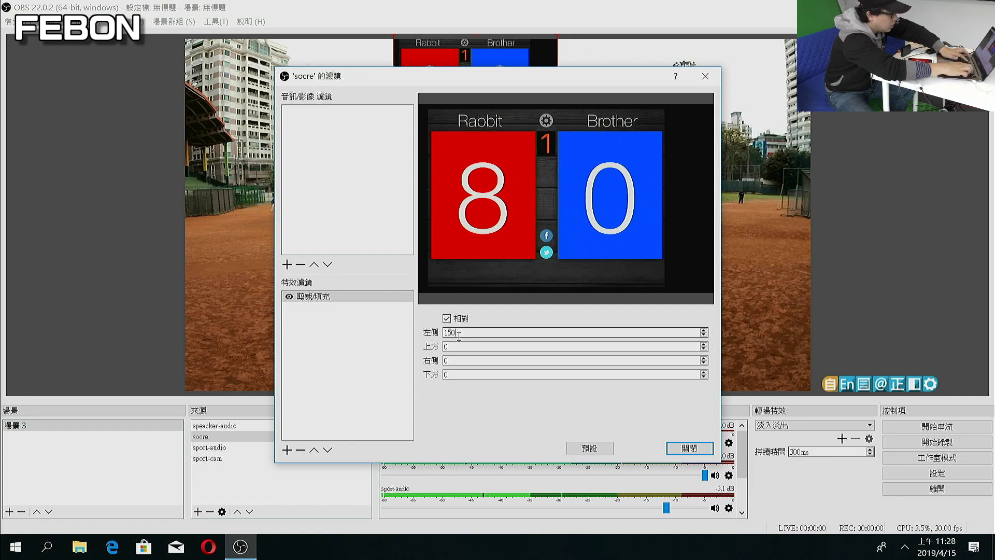
key(BackSpace)
key(BackSpace)
key(BackSpace)
text(200)
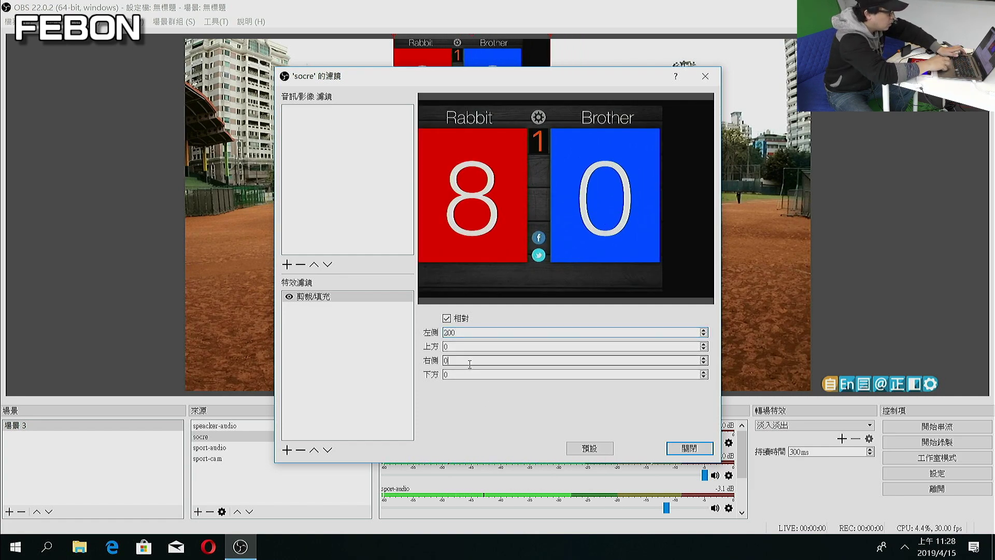
text(200)
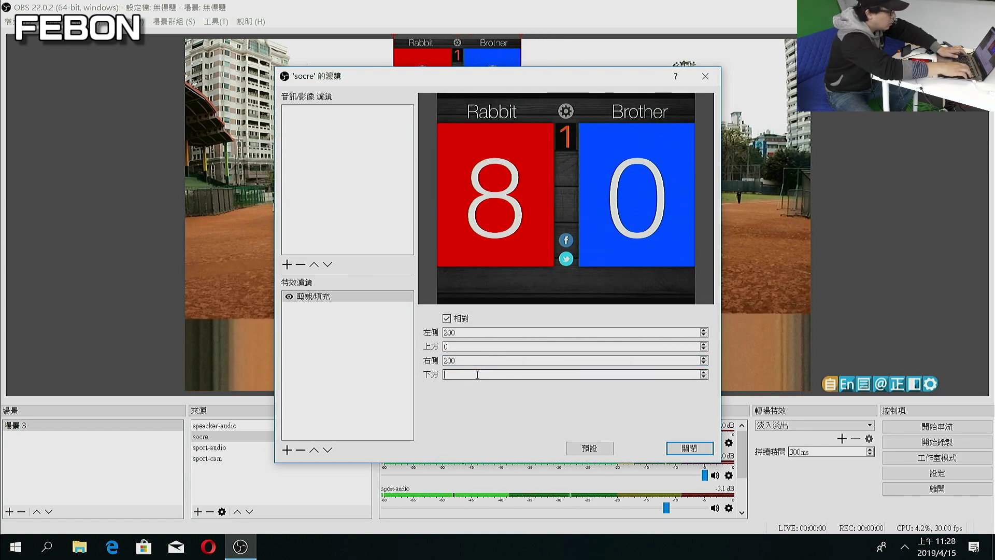
text(200)
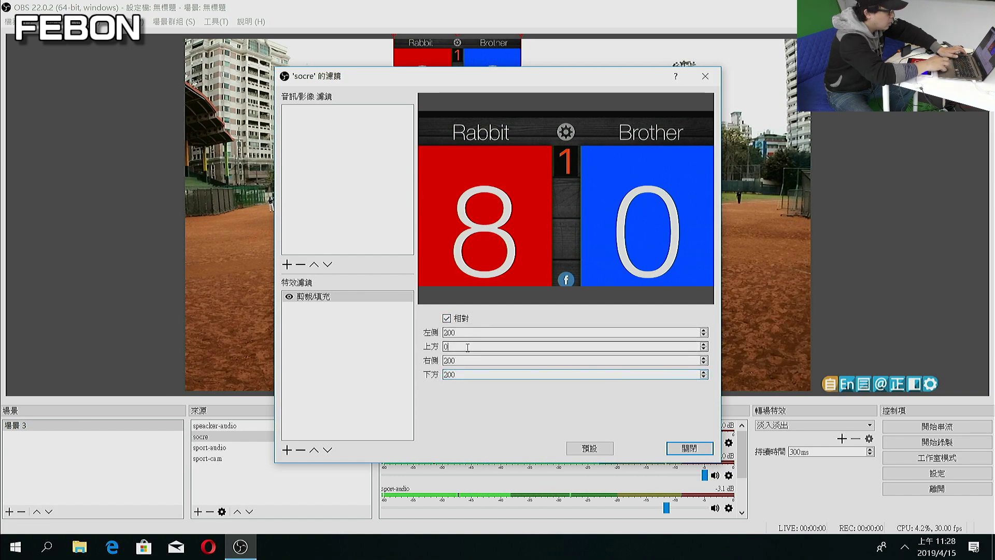
Set the scoreboard filter's top crop to 30 and move the cropped scoreboard to the top centre of the game video.
text(50)
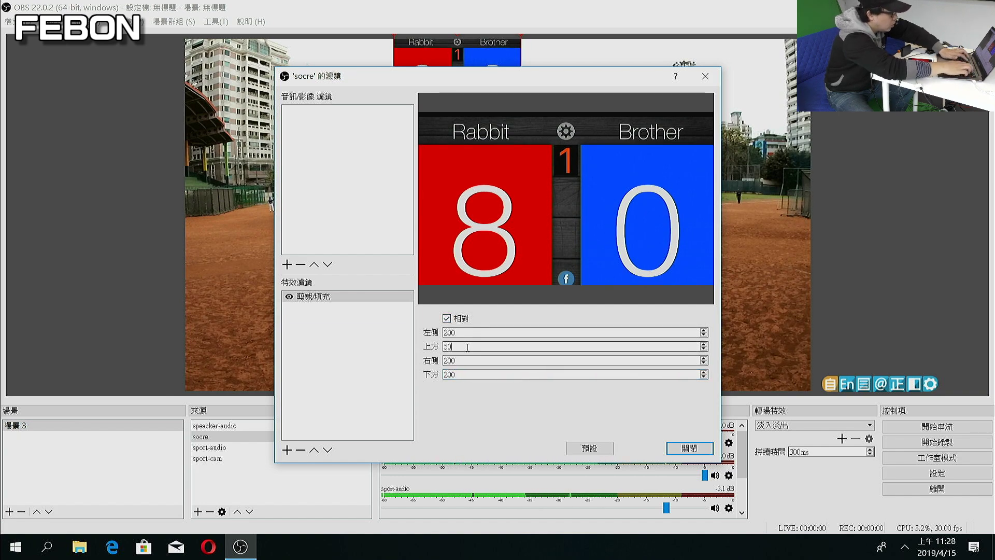
key(BackSpace)
key(BackSpace)
text(30)
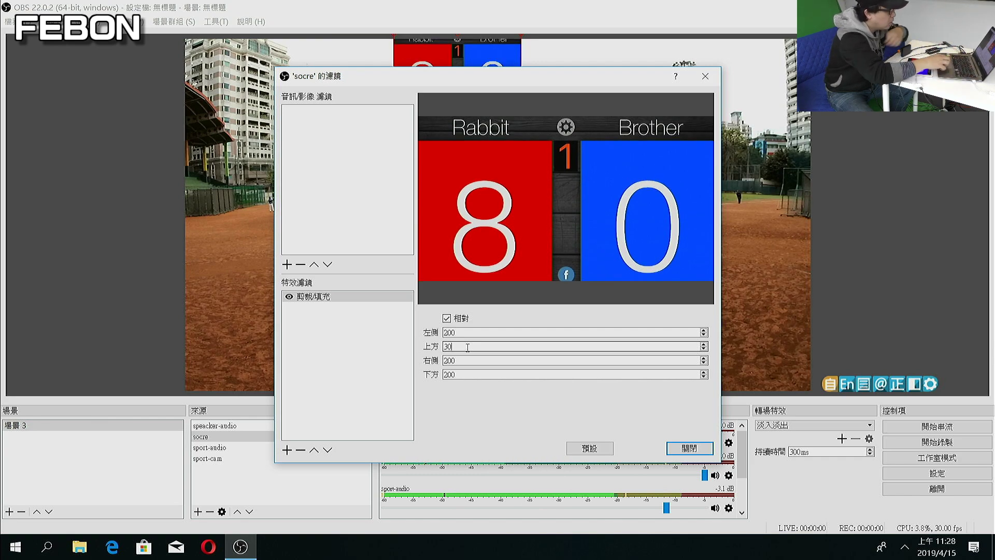
click(685, 448)
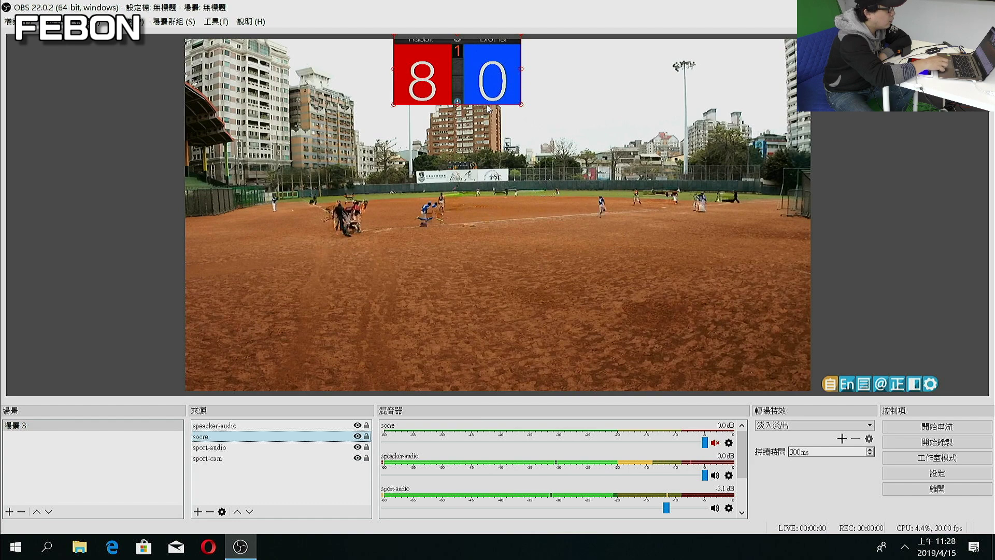
drag(490, 106, 514, 111)
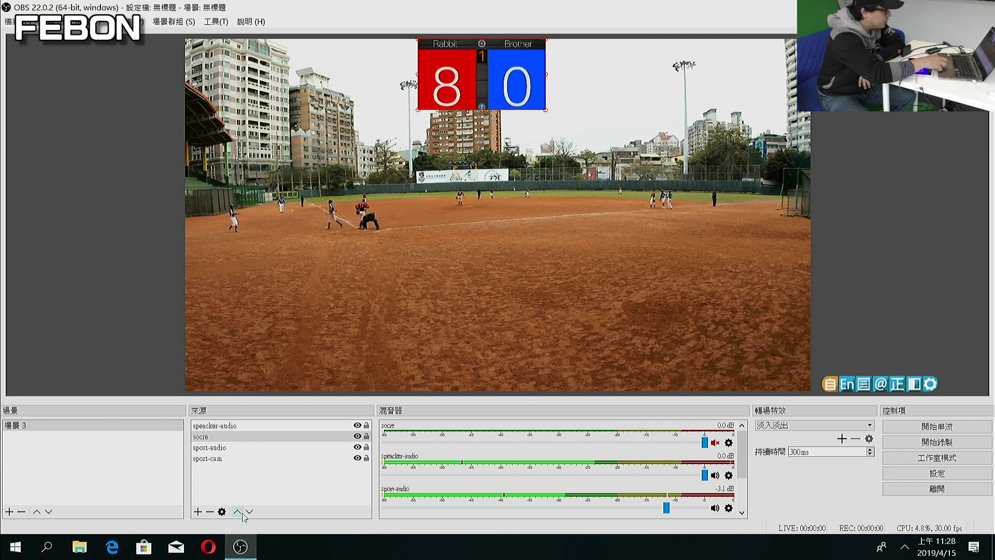
Switch to Firefox and open the site febon.blogspot.com.
key(super+d)
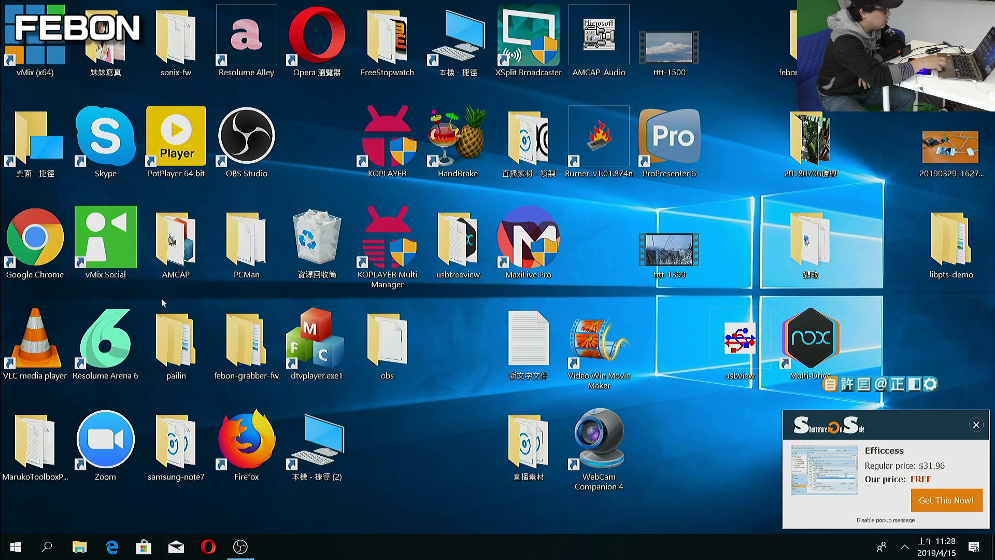
double_click(256, 418)
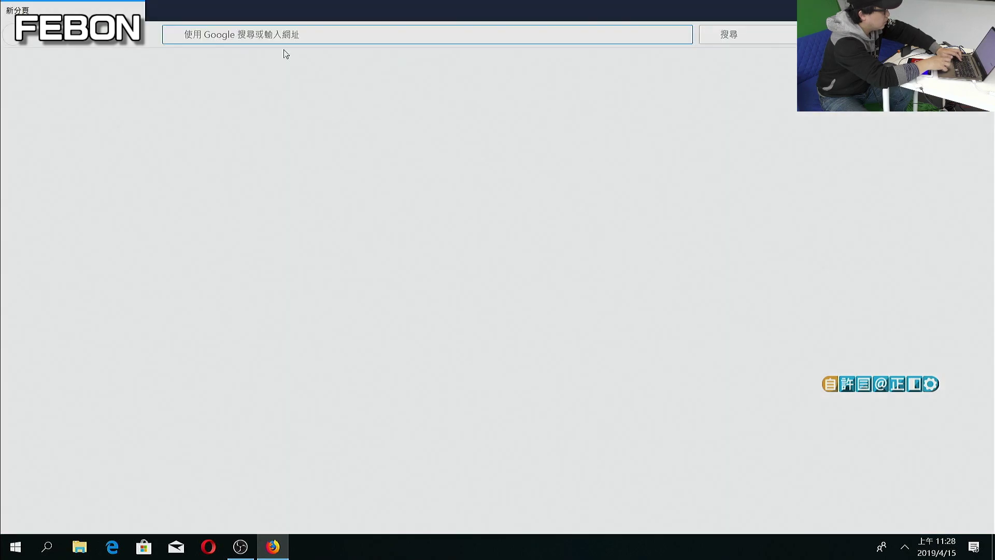
text(fe)
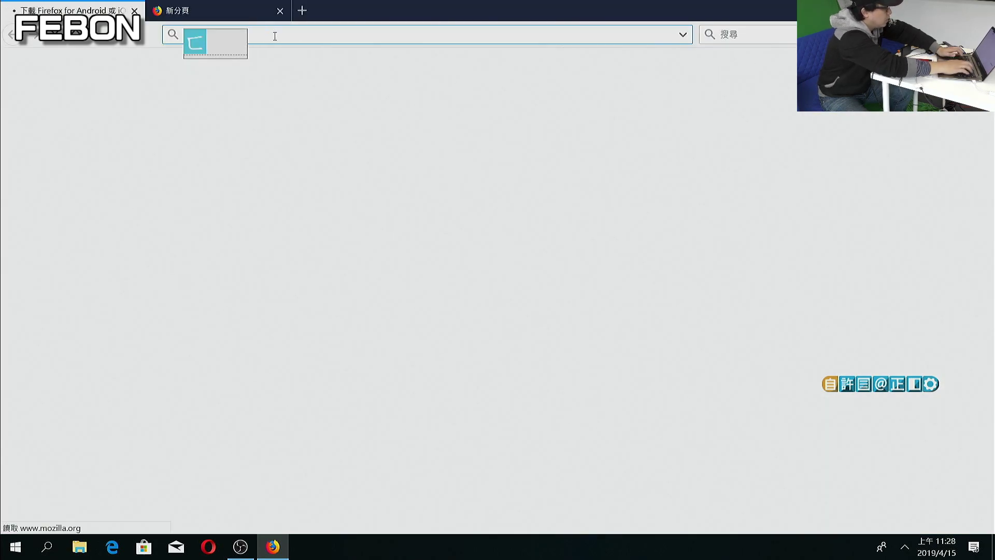
text(bon.blogspot.com)
key(Return)
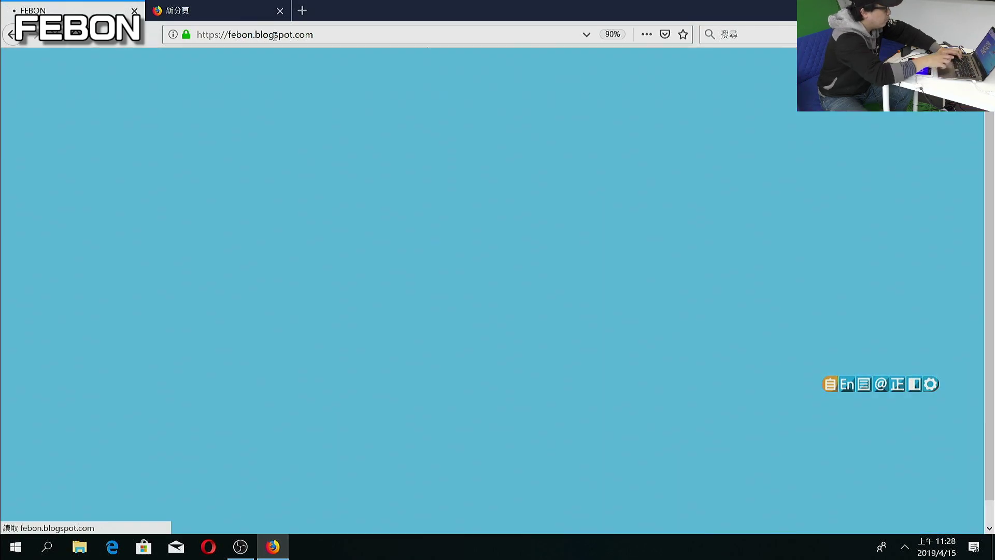
Open the blog's FACEBOOK streaming key link and create a live stream video (建立直播串流影片) on Facebook.
scroll(594, 335, down, 5)
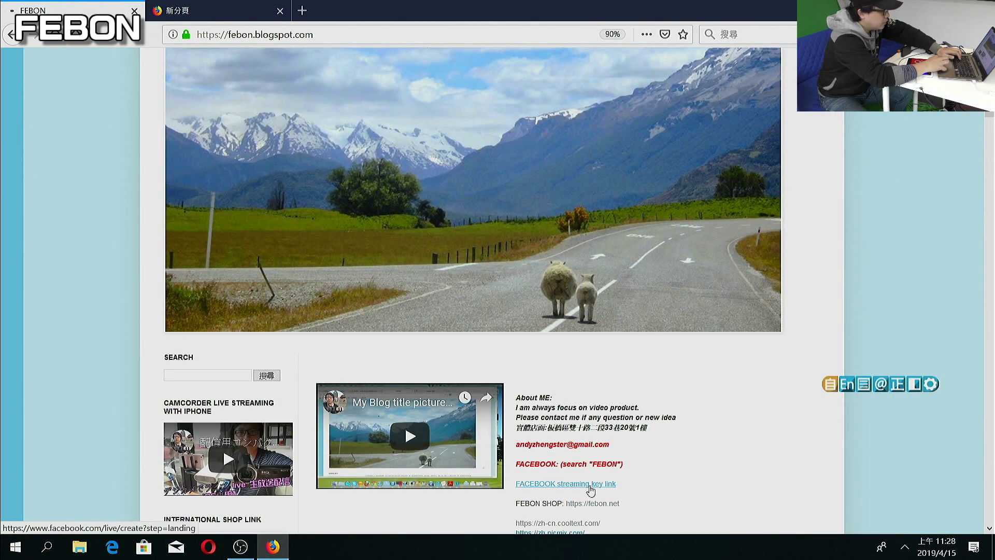
click(591, 485)
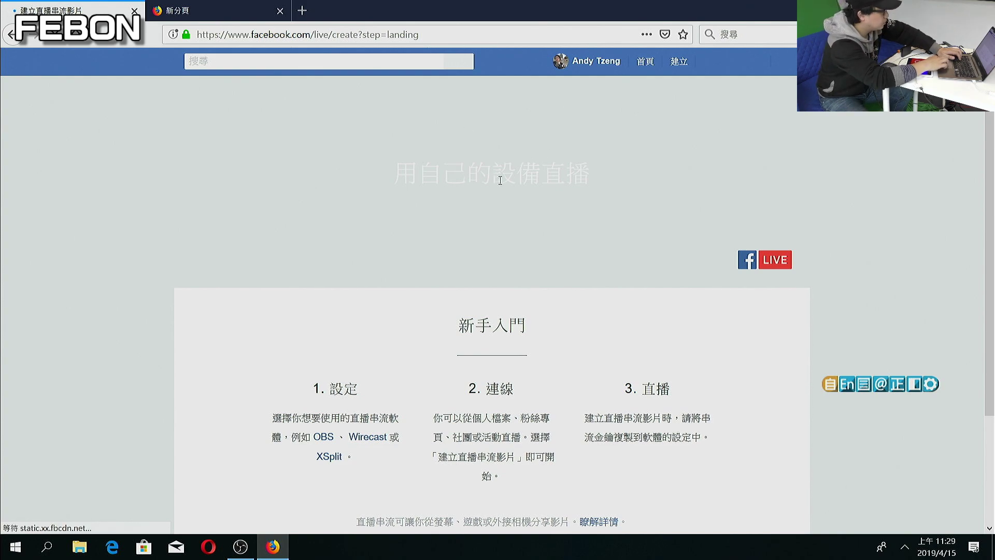
scroll(500, 184, down, 3)
scroll(500, 183, up, 3)
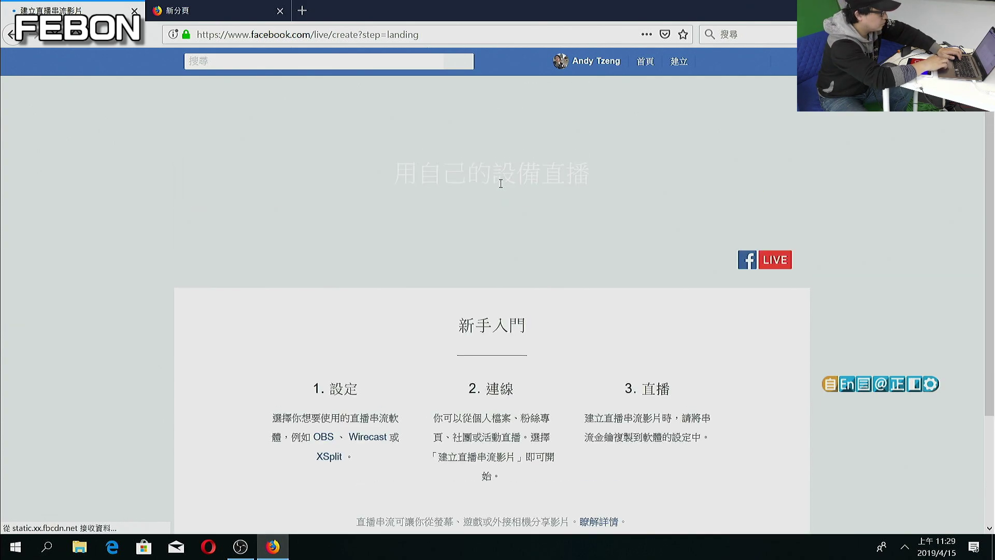
scroll(500, 184, down, 3)
scroll(501, 184, up, 3)
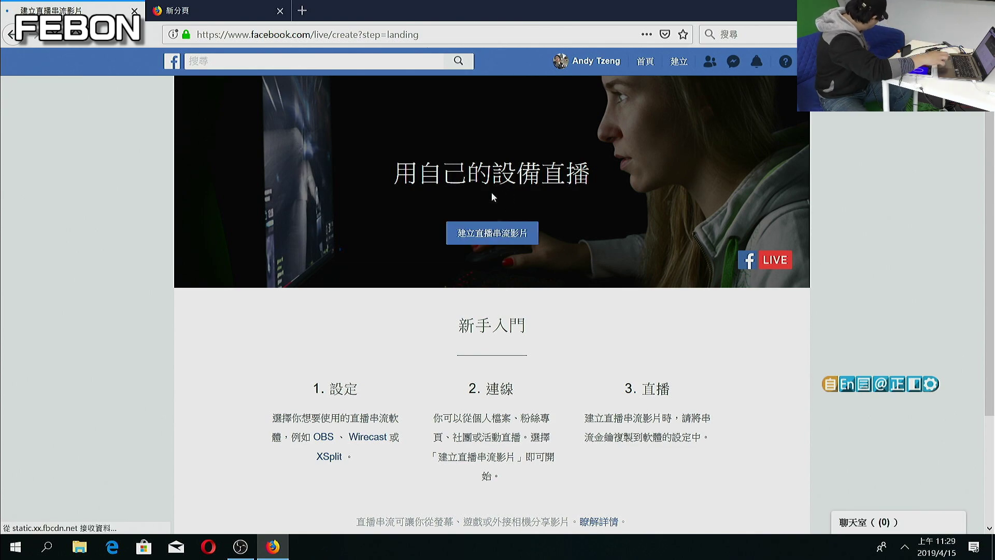
click(496, 235)
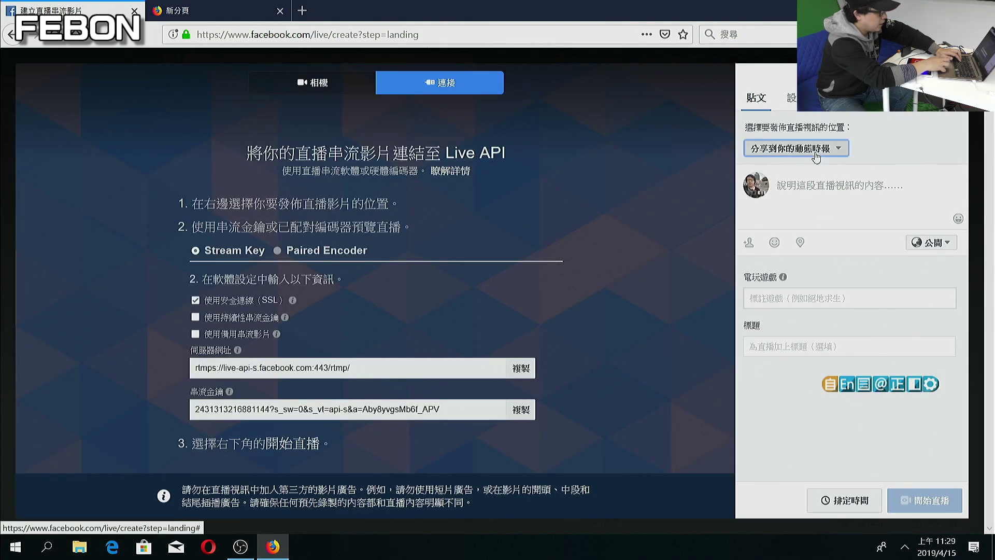
Set the live video to be shared to the managed FEBON page, enable the persistent stream key and copy it.
click(817, 153)
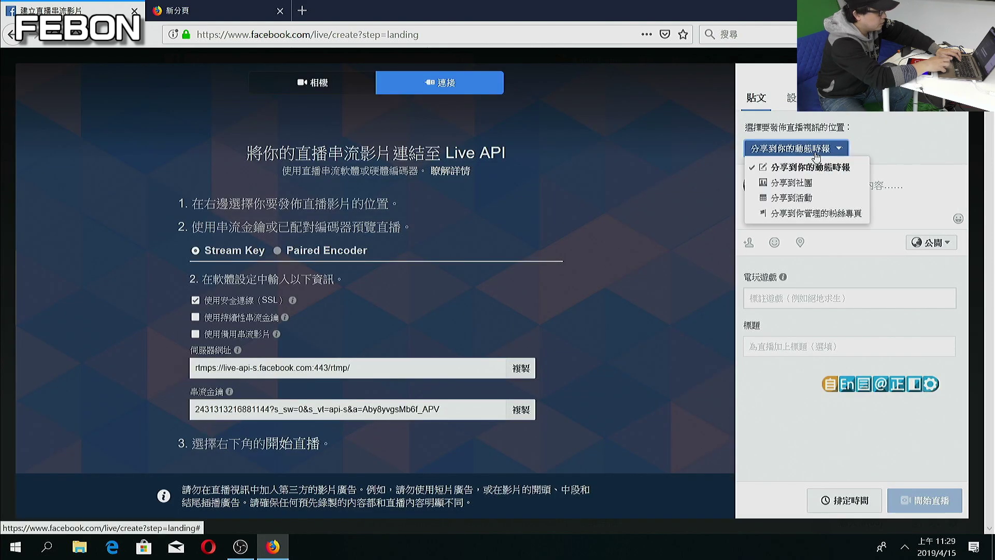
click(777, 217)
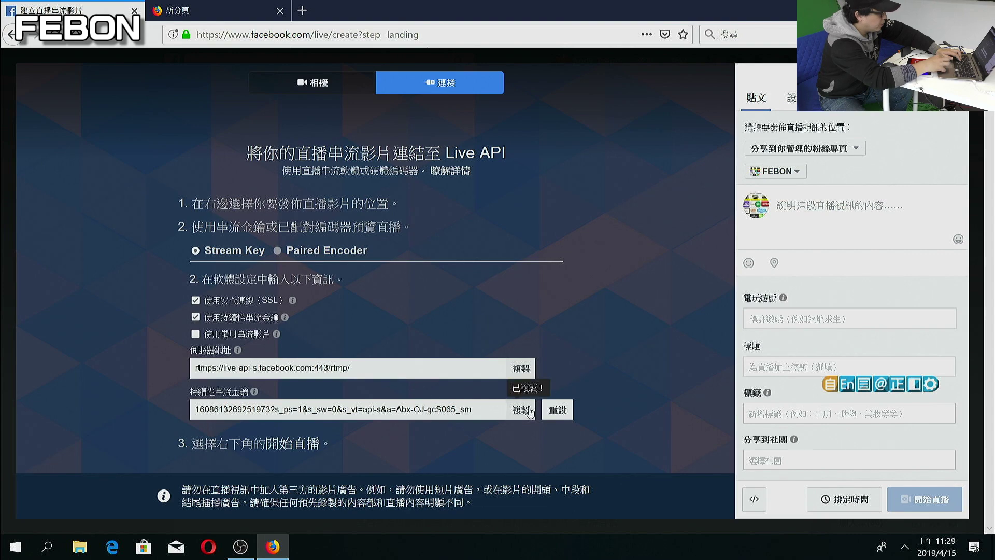
Switch to OBS and replace the Facebook Live stream key in the stream settings with the copied persistent key.
click(246, 548)
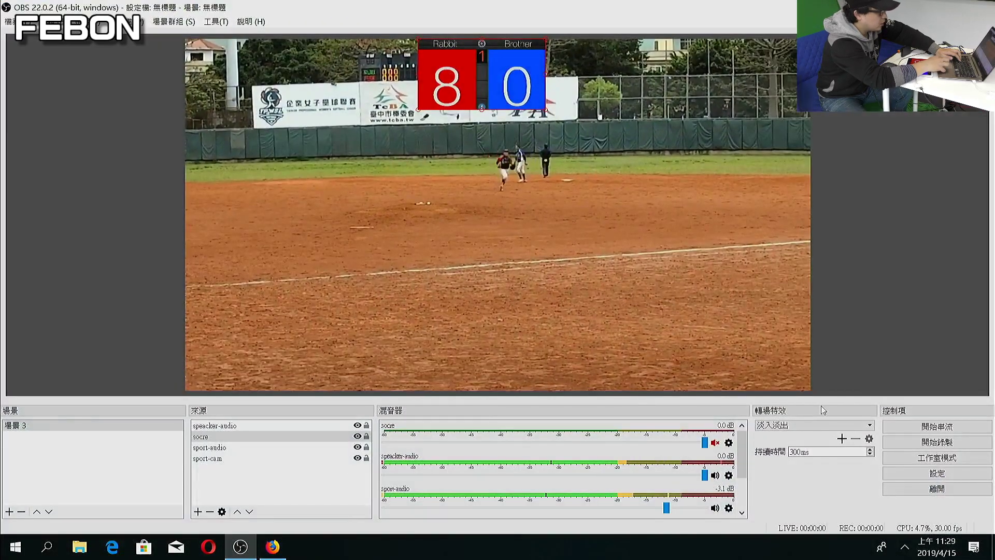
click(937, 473)
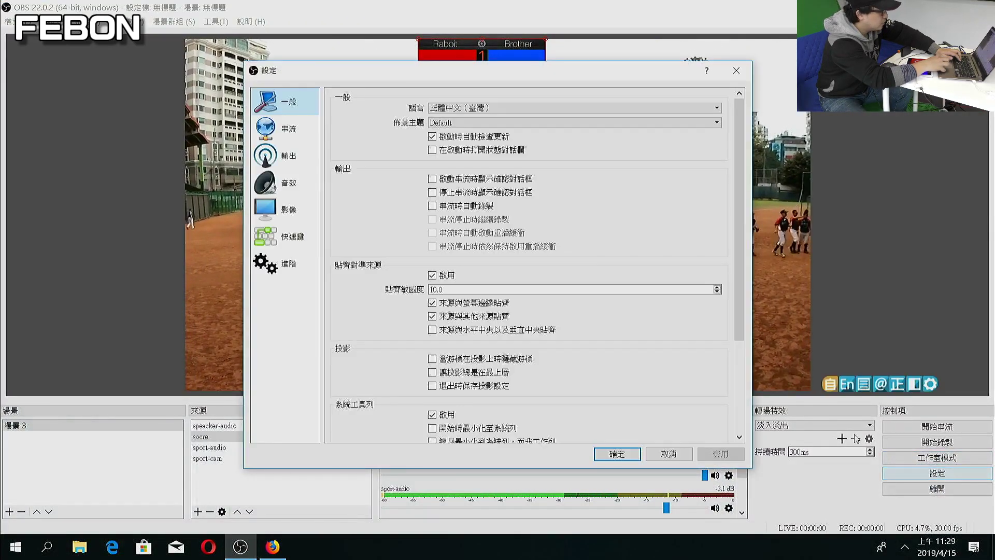
click(276, 127)
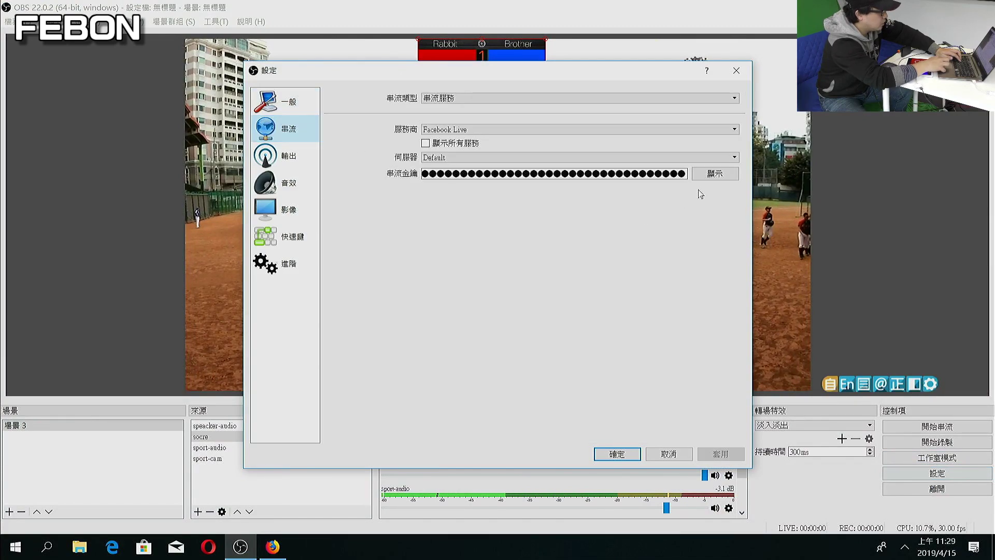
key(ctrl+a)
key(BackSpace)
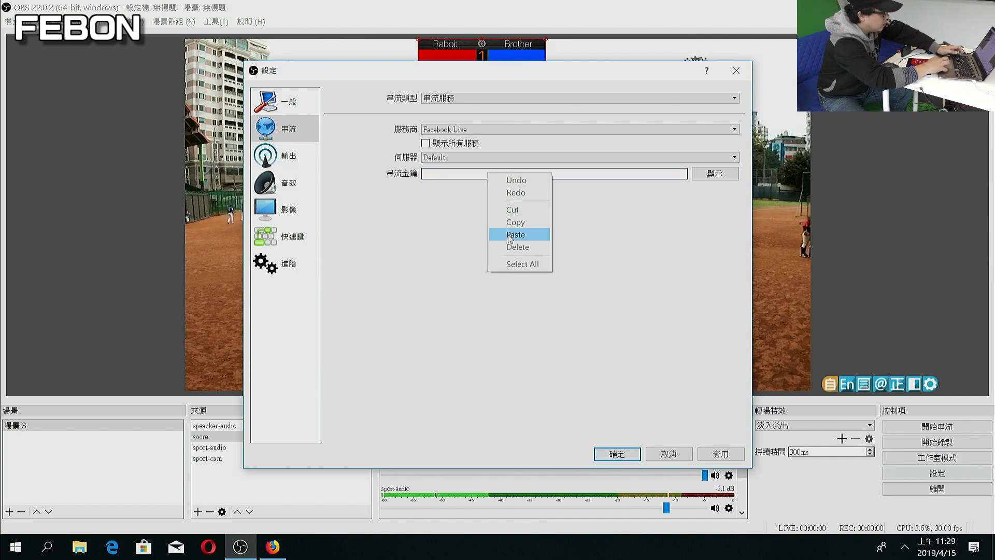
click(510, 236)
Review the output, audio and video settings, apply the changed settings and close the settings dialog.
click(299, 168)
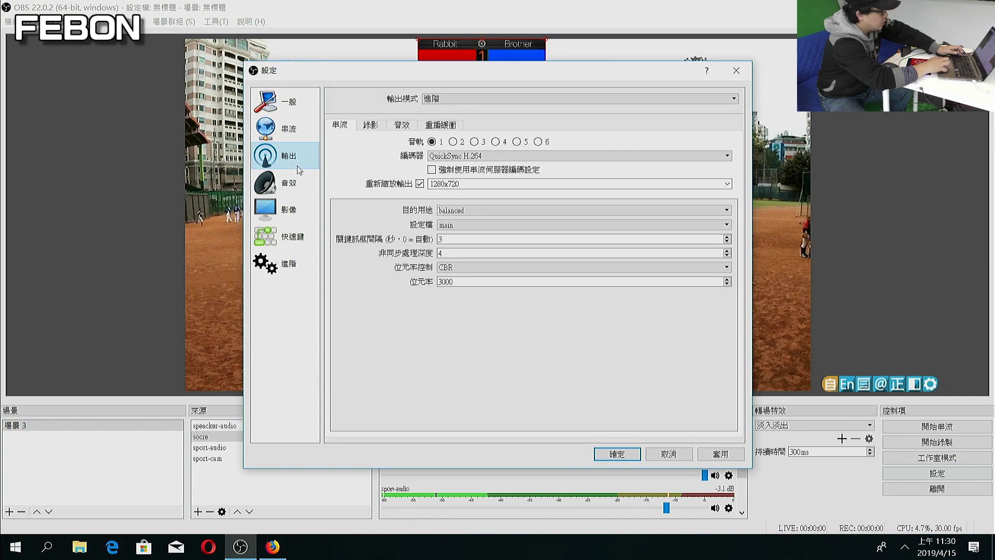
click(294, 193)
click(288, 213)
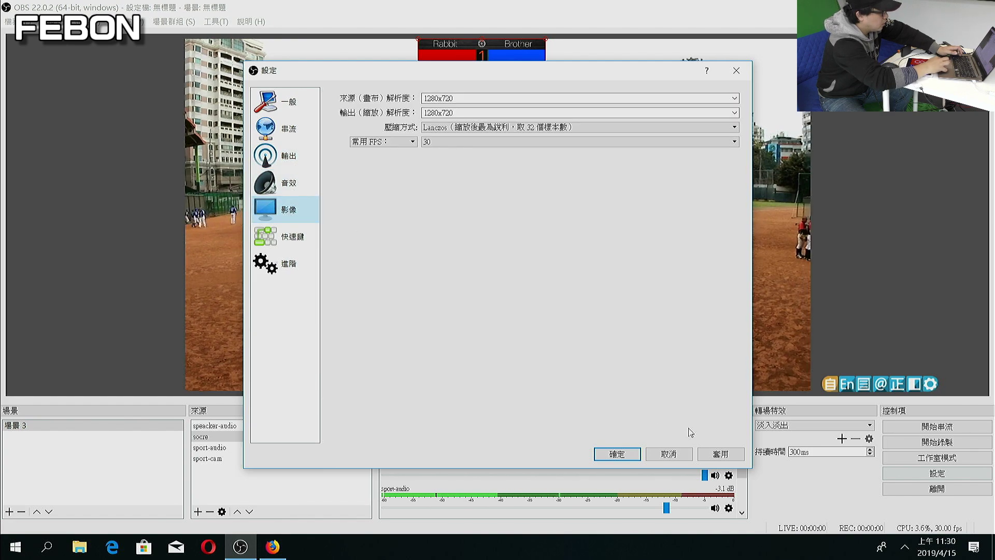
click(721, 453)
click(617, 458)
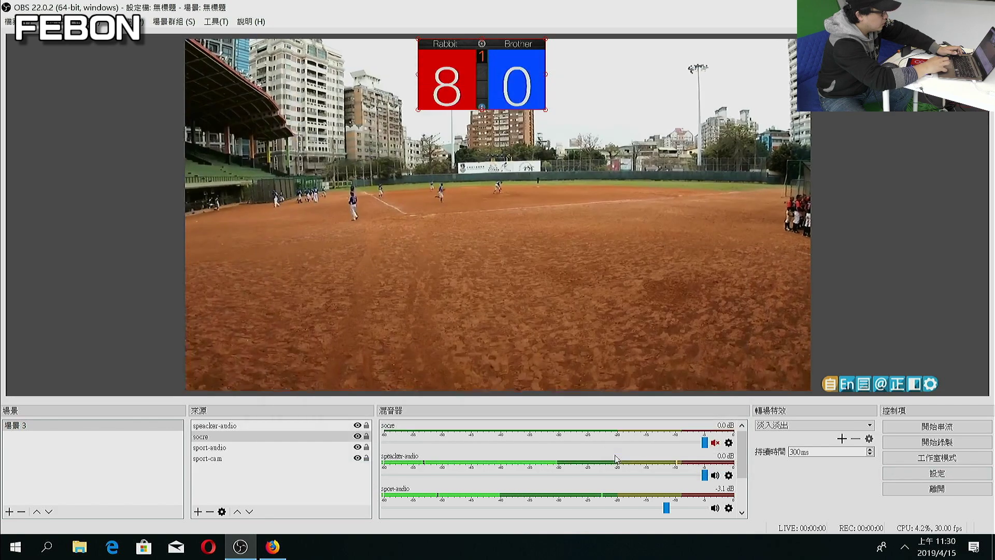
Start streaming from OBS, switch back to the Facebook live page in Firefox and start the live broadcast.
click(950, 432)
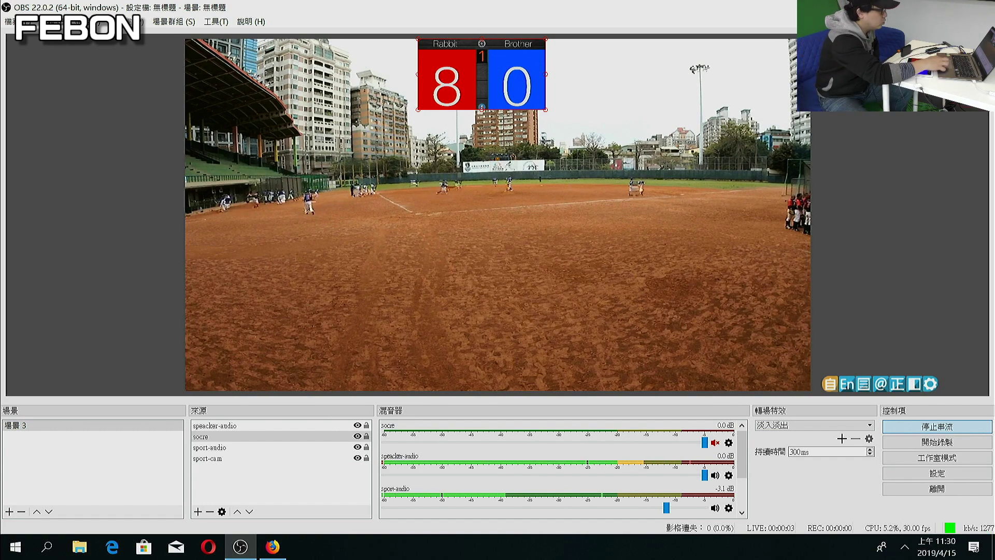
click(272, 546)
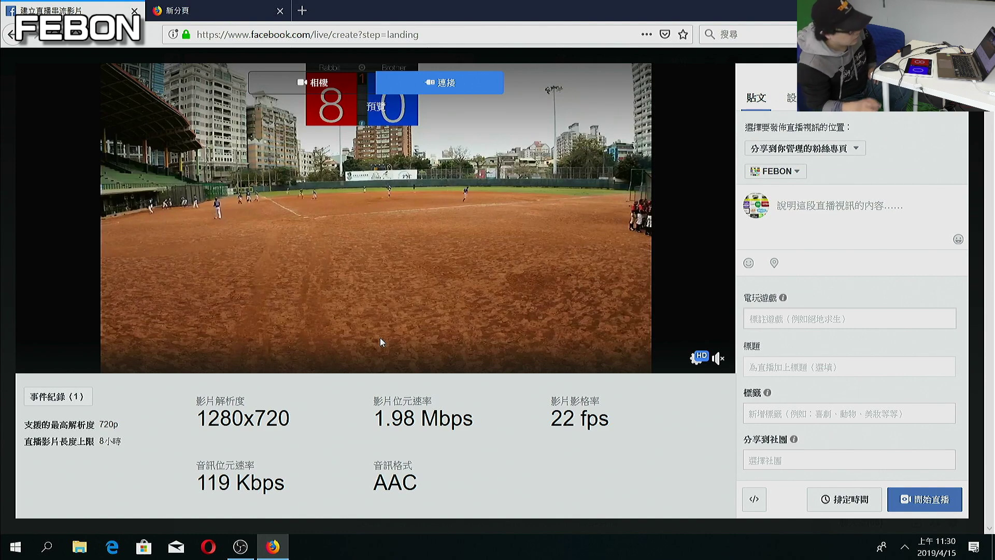
click(917, 502)
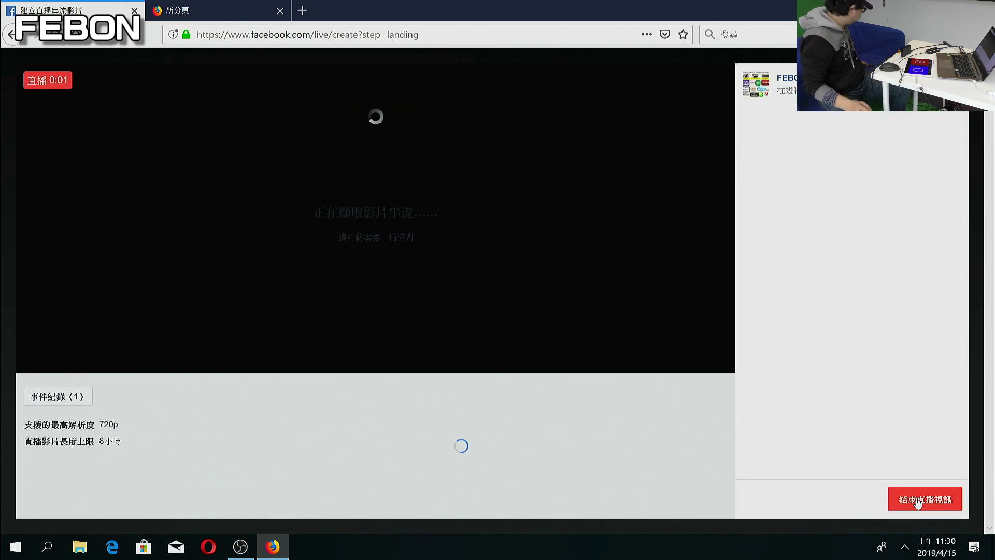